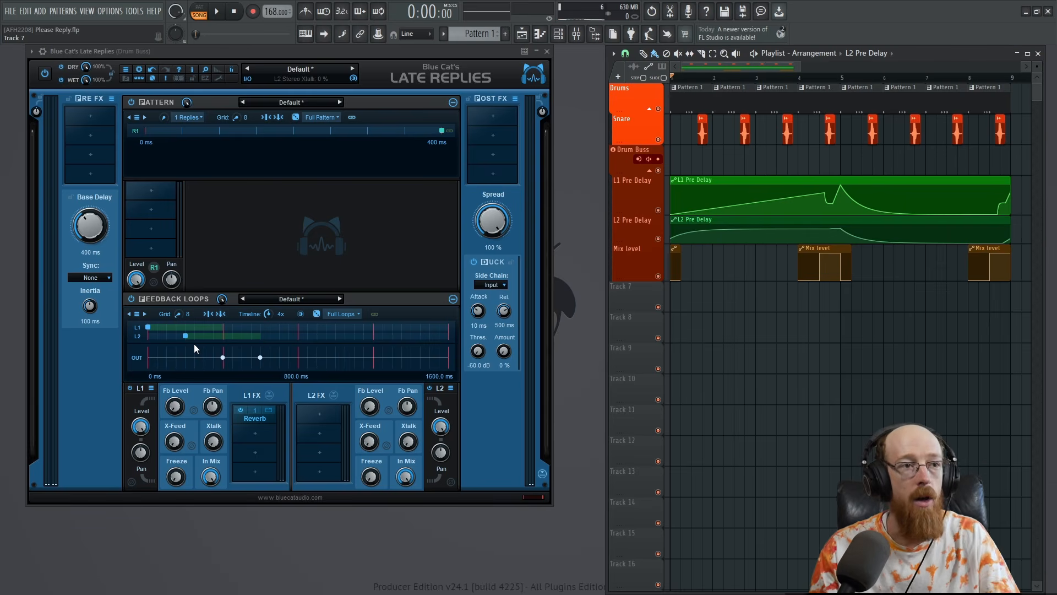
Reveal the Late Replies wrapper controls and audition the drums from the start and from bar 4 with the effect bypassed.
click(31, 51)
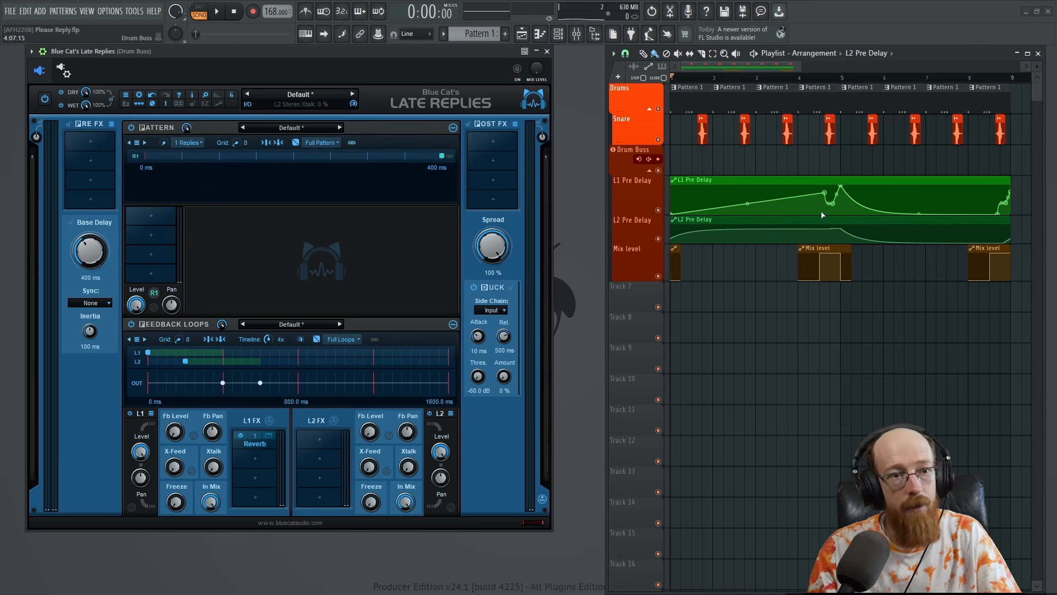
drag(684, 85, 1023, 132)
ctrl+click(943, 159)
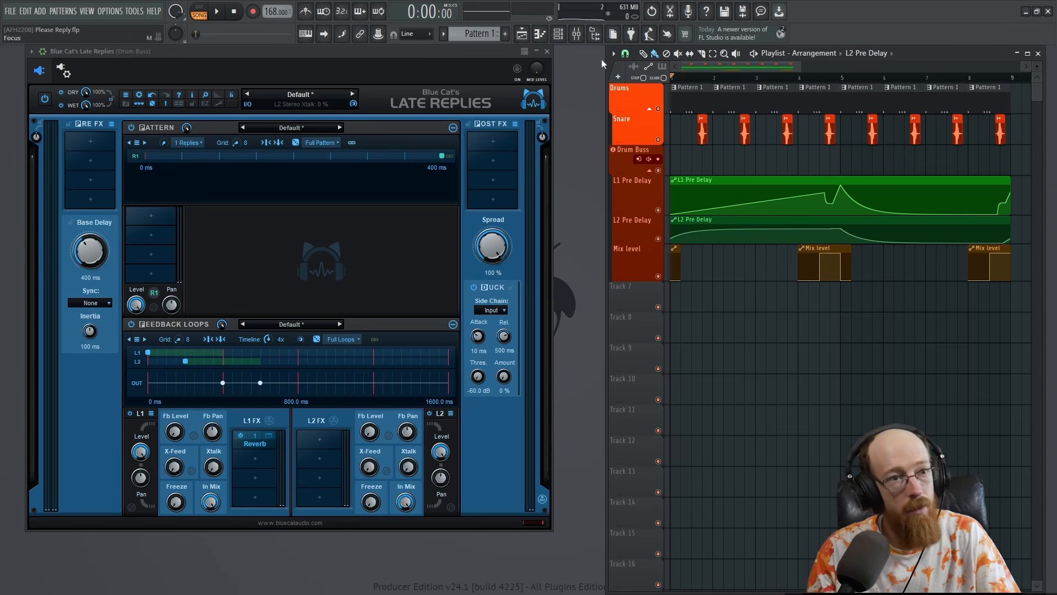
key(space)
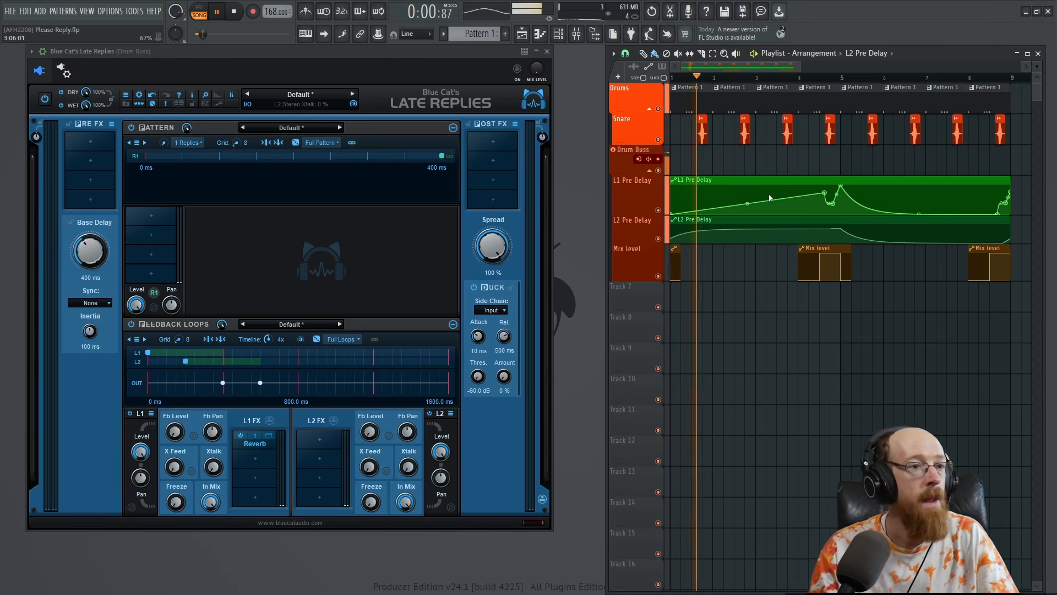
key(space)
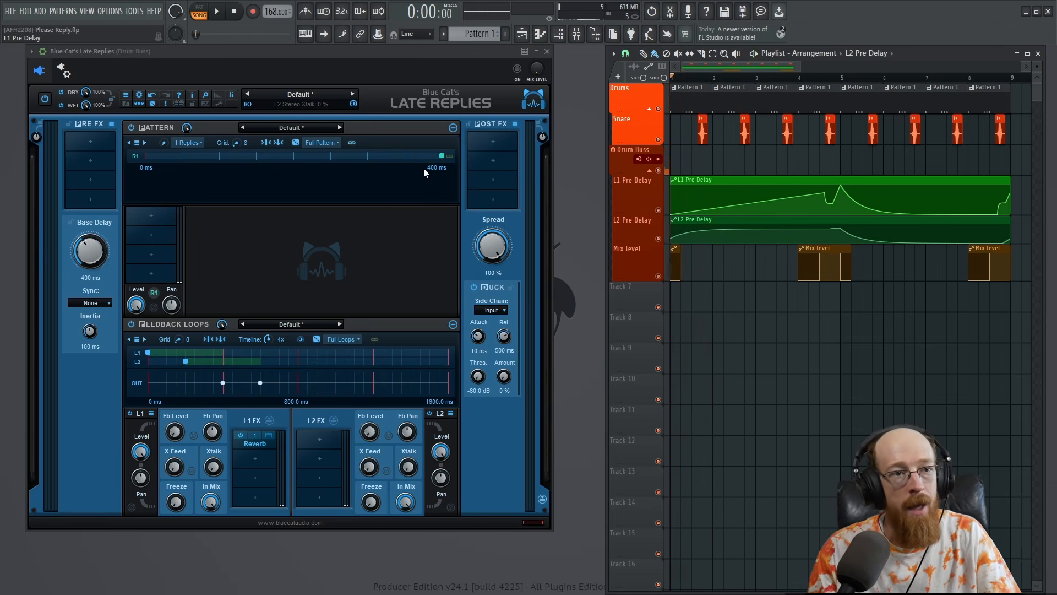
click(804, 81)
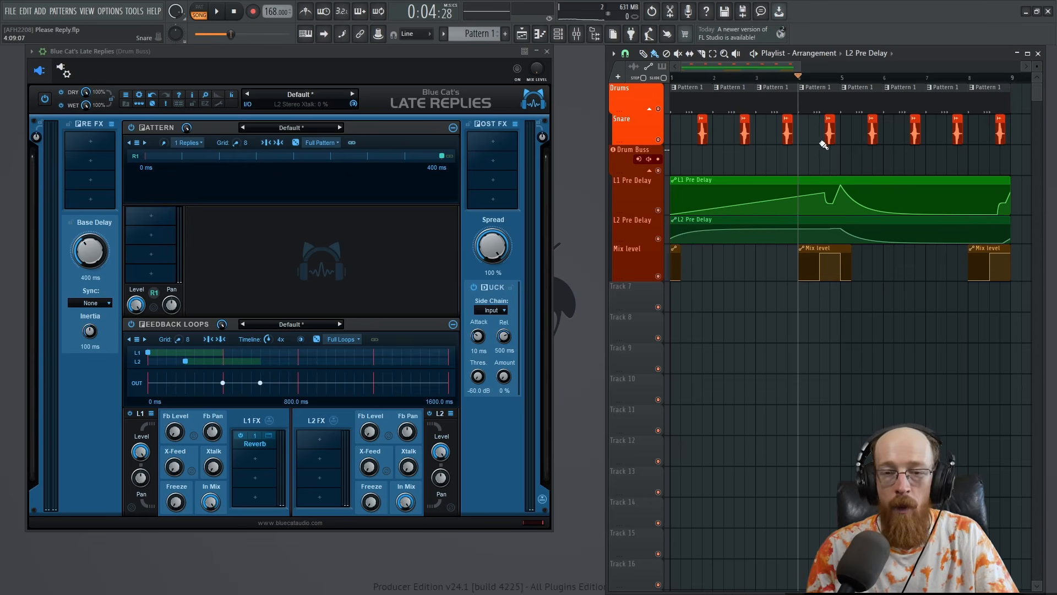
key(space)
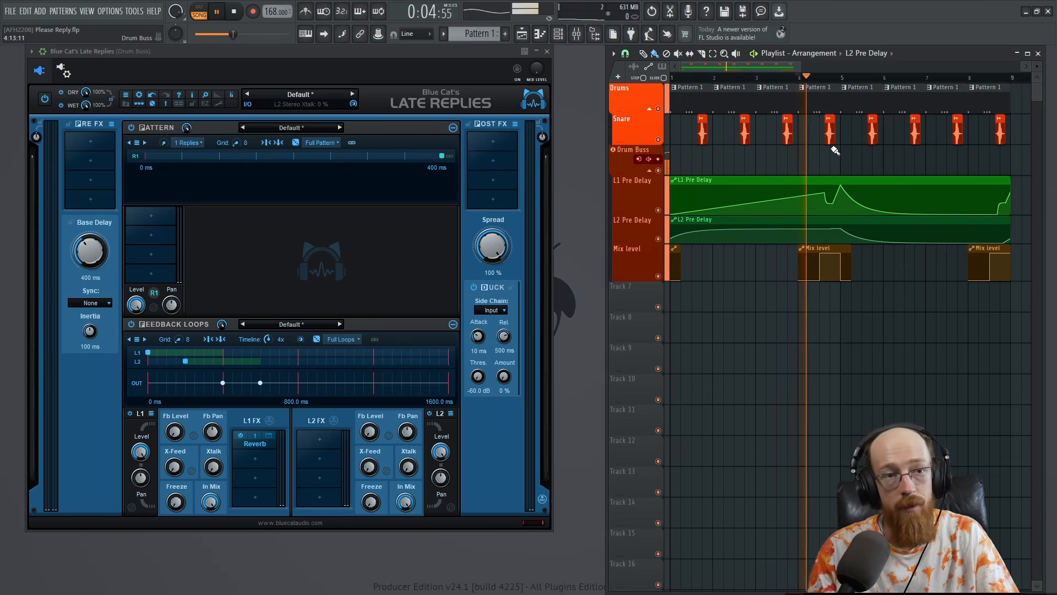
key(space)
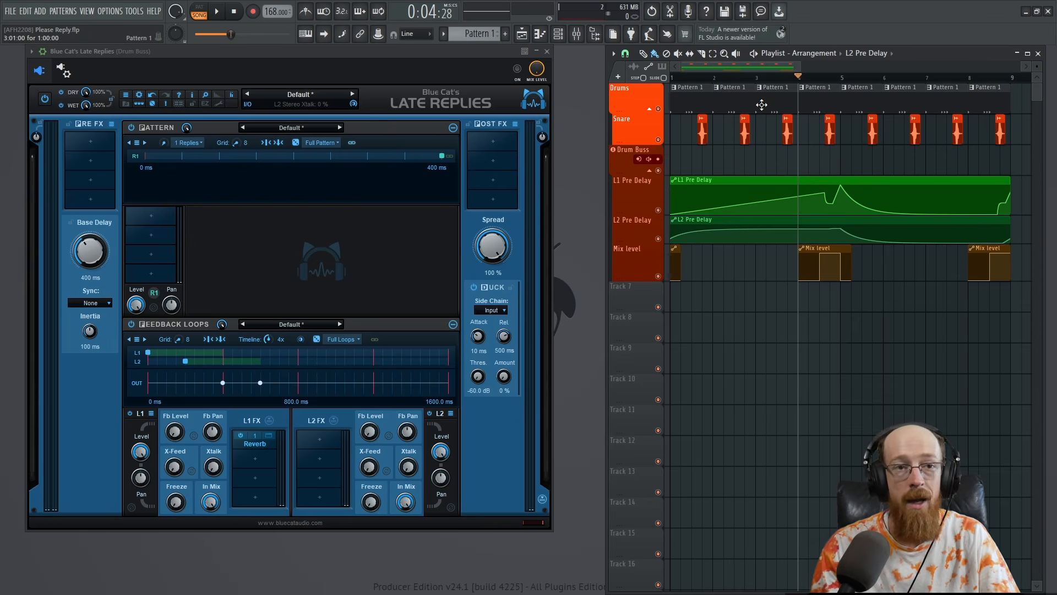
Enable the Late Replies effect and audition the drum fills from bar 4 and from bar 8.
click(517, 68)
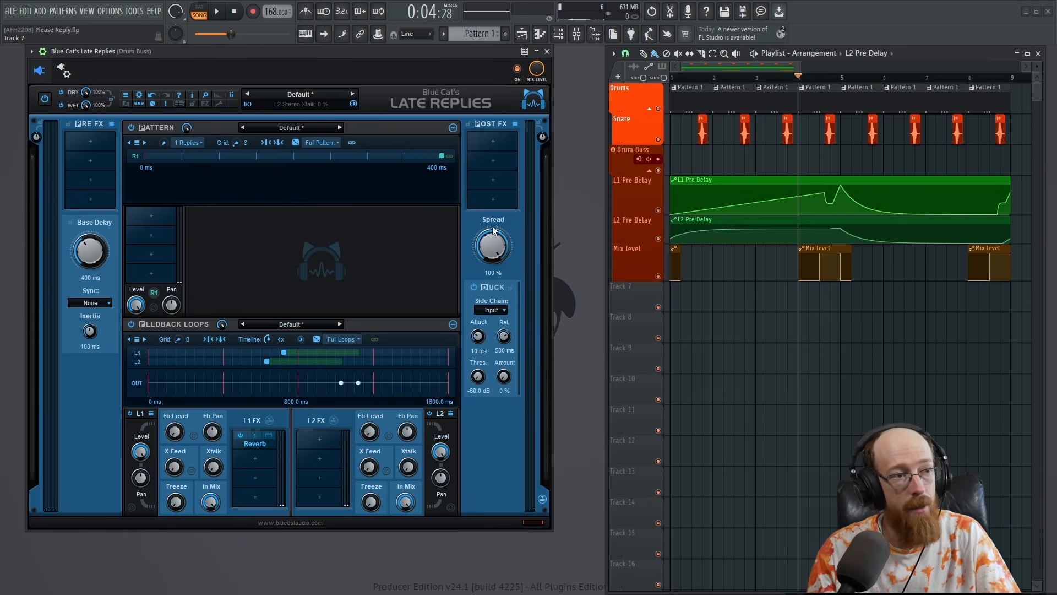
key(space)
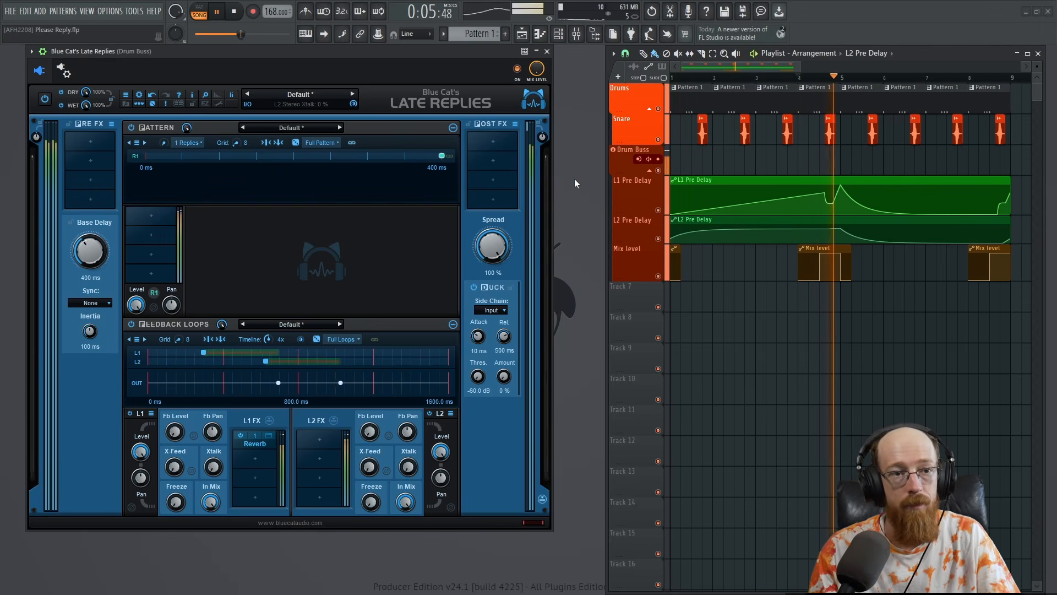
key(space)
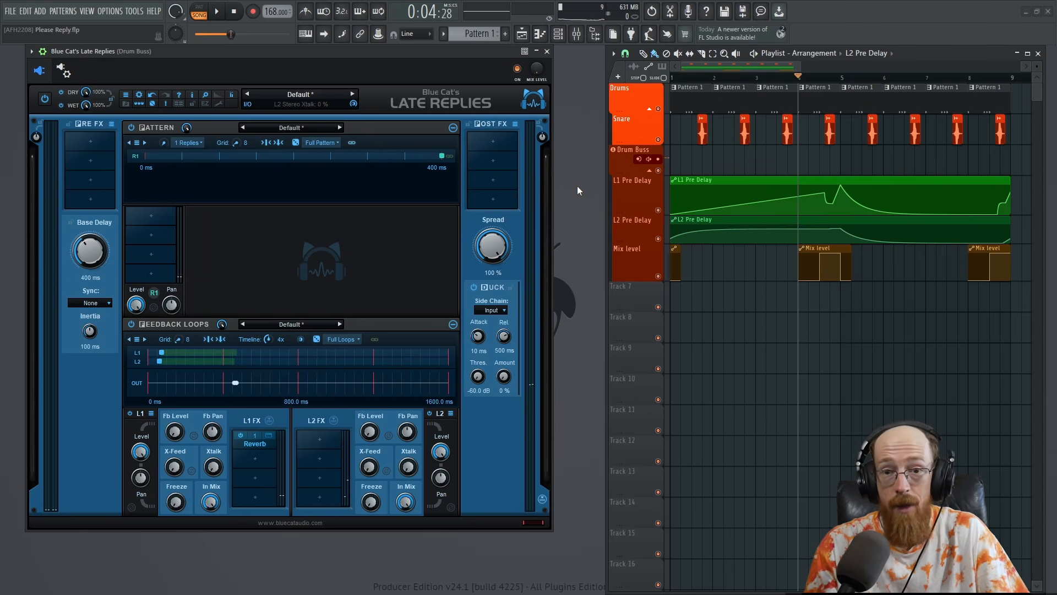
key(space)
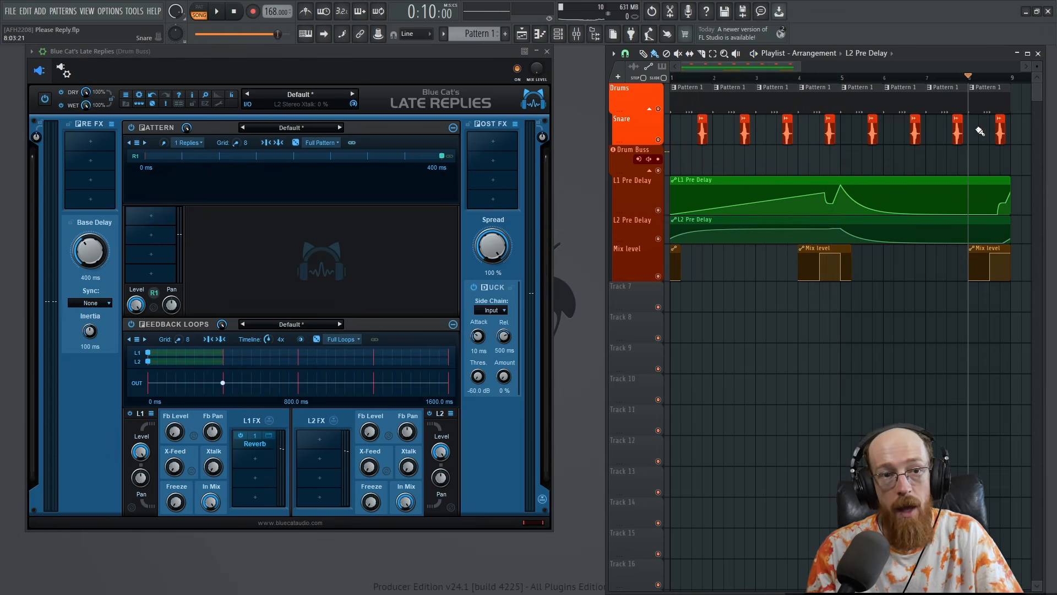
key(space)
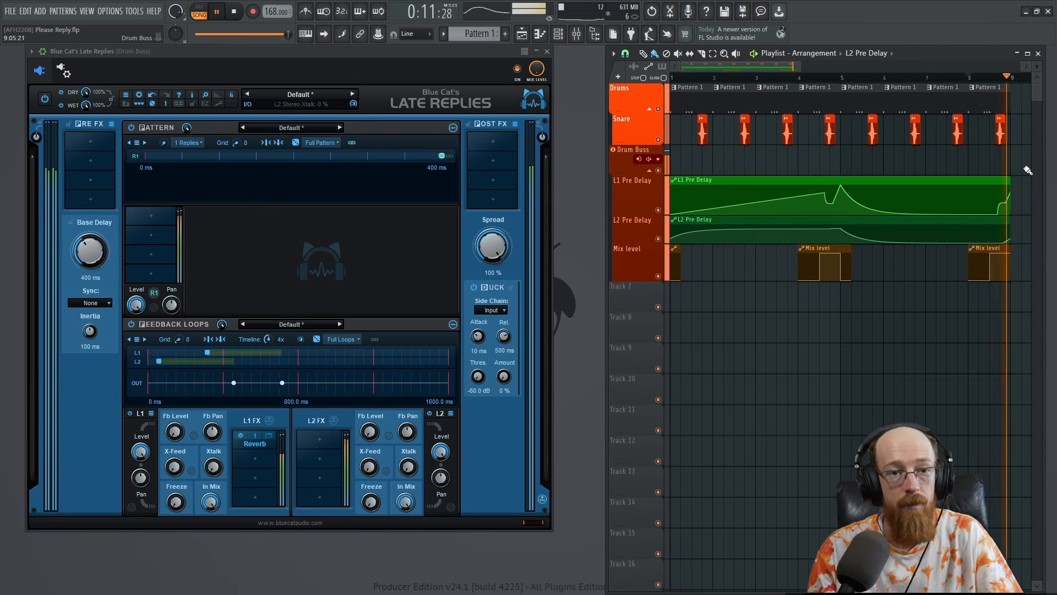
key(space)
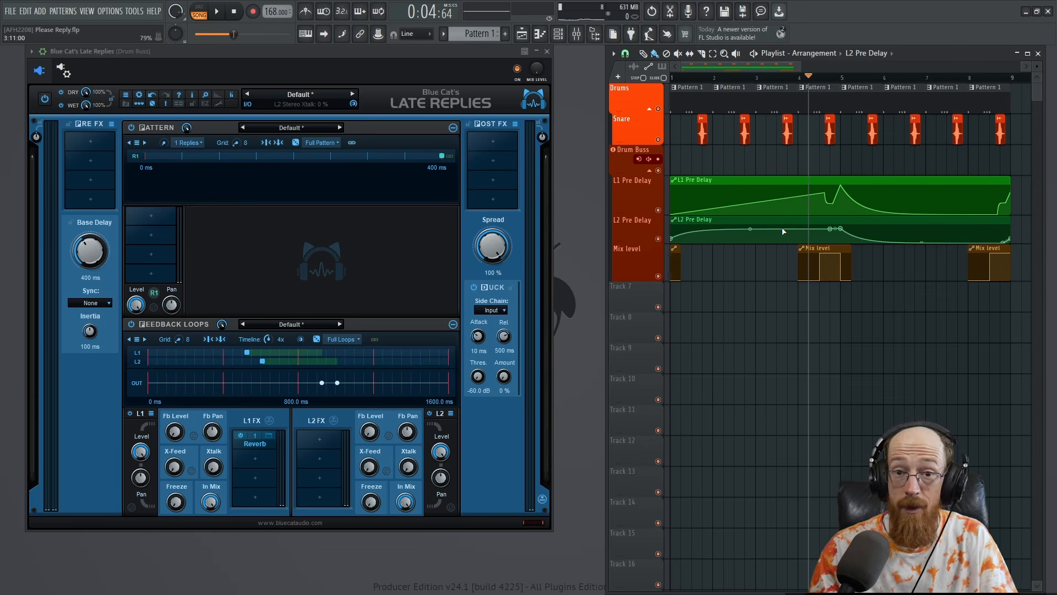
Disable the existing Late Replies instance and mute the L1 Pre Delay, L2 Pre Delay and Mix level automation tracks.
click(518, 70)
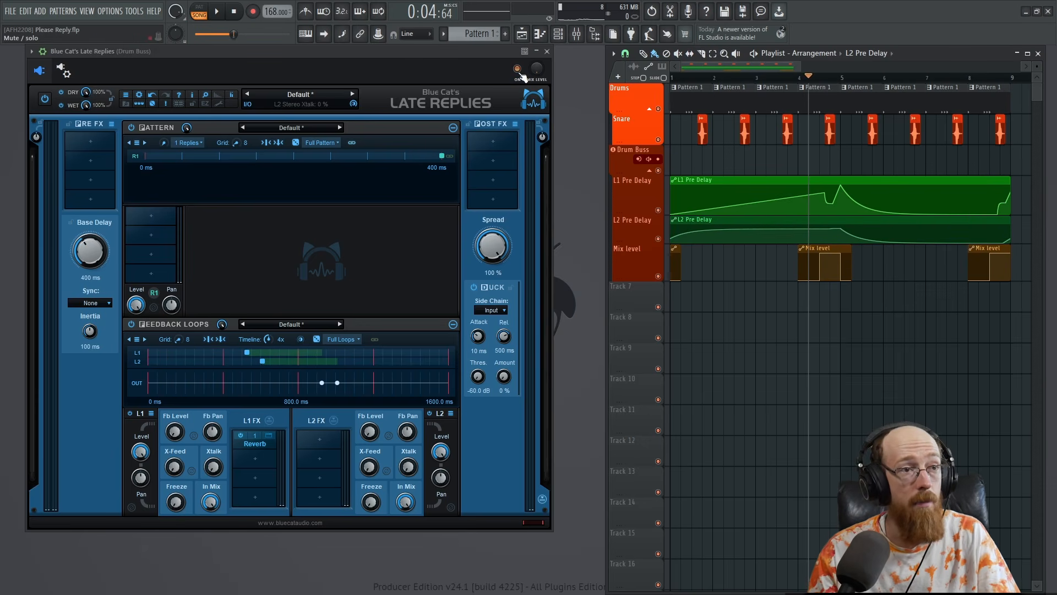
click(546, 52)
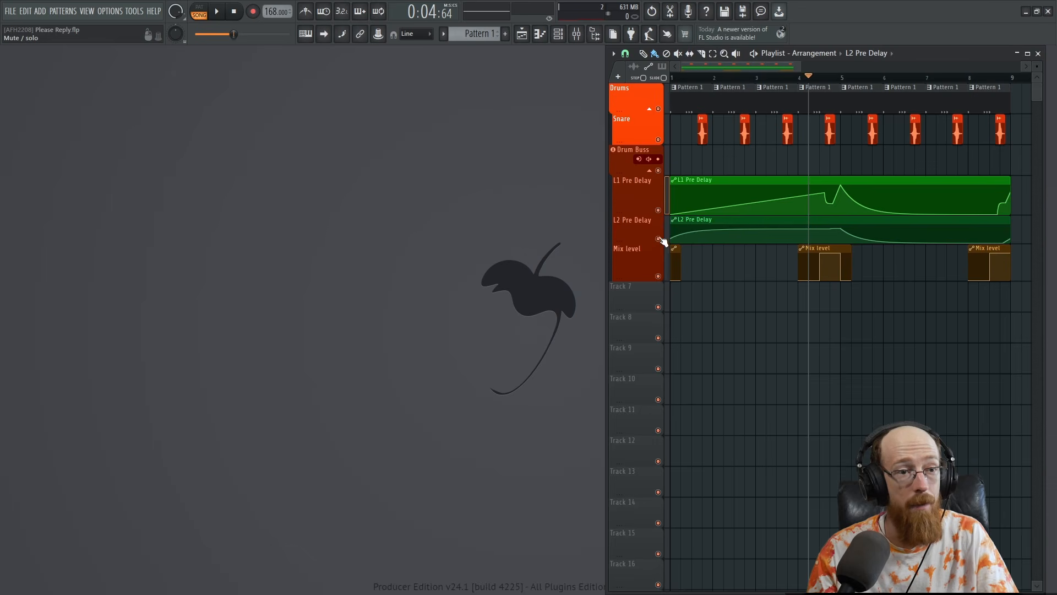
click(658, 239)
click(659, 210)
click(659, 276)
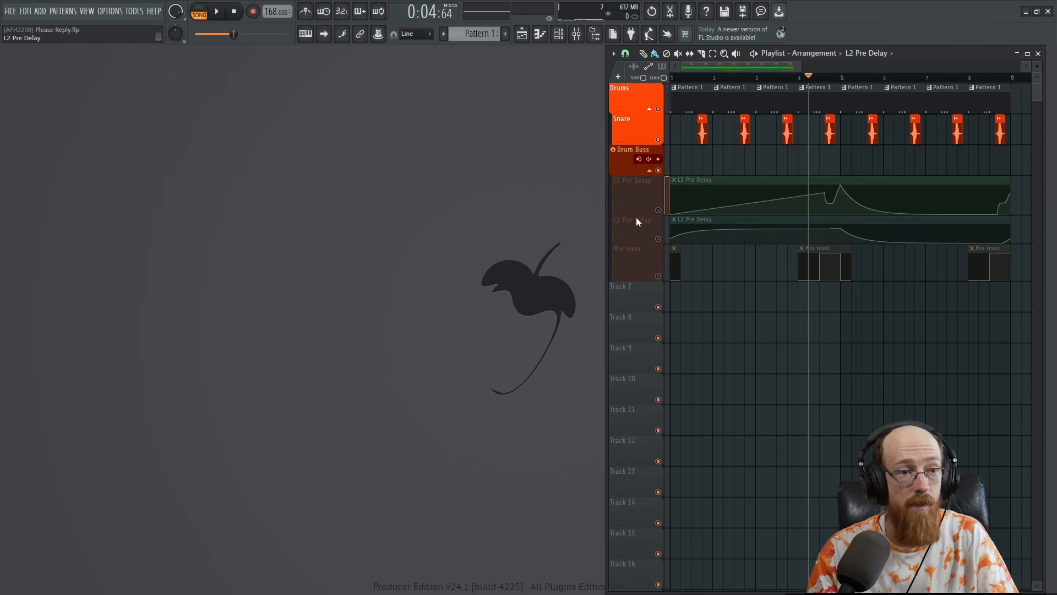
Shrink the three muted automation tracks to their minimum height in the playlist.
drag(637, 214, 636, 168)
drag(637, 212, 639, 182)
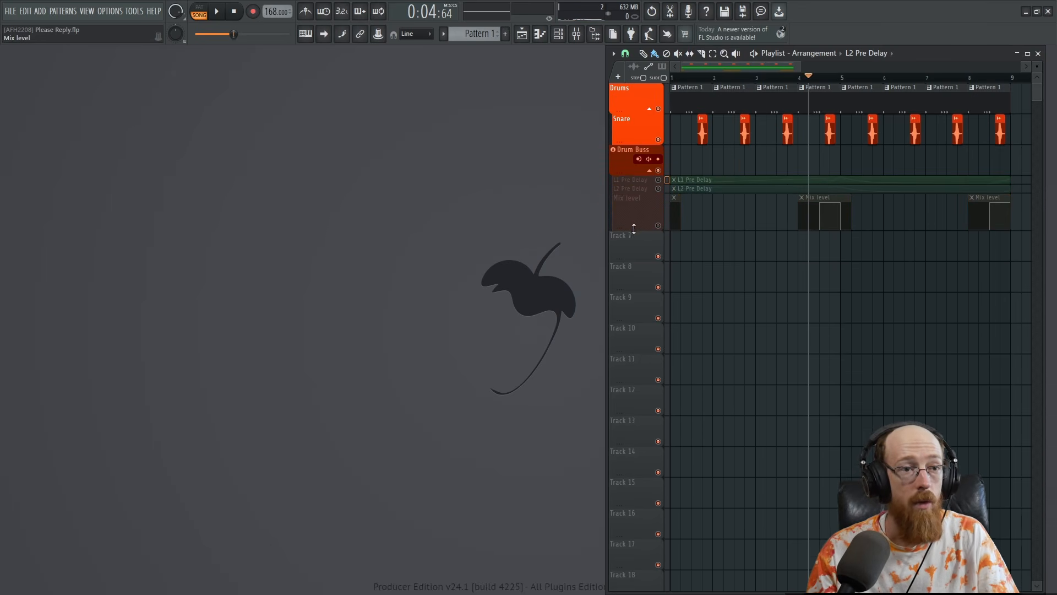
drag(634, 229, 637, 198)
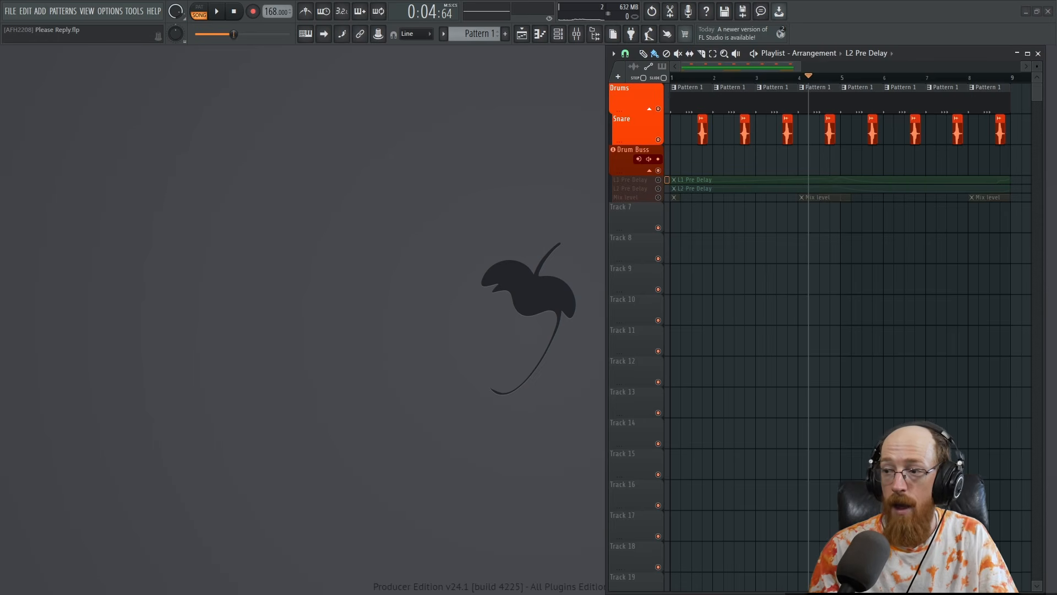
Add a fresh Blue Cat's Late Replies instance to the Drum Buss by searching for "late".
click(516, 567)
text(late)
double_click(528, 39)
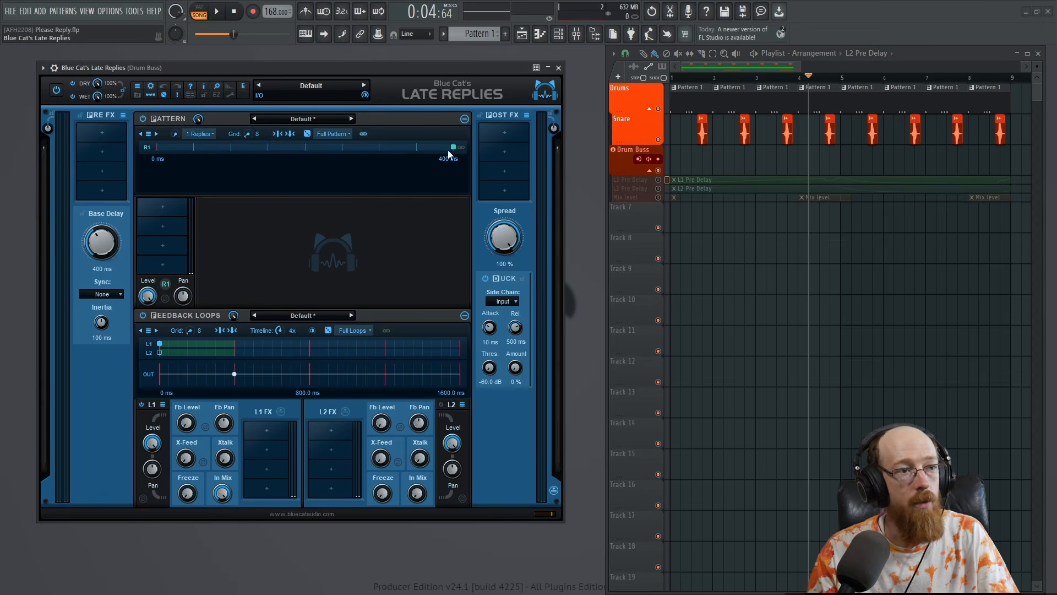
drag(423, 64, 425, 60)
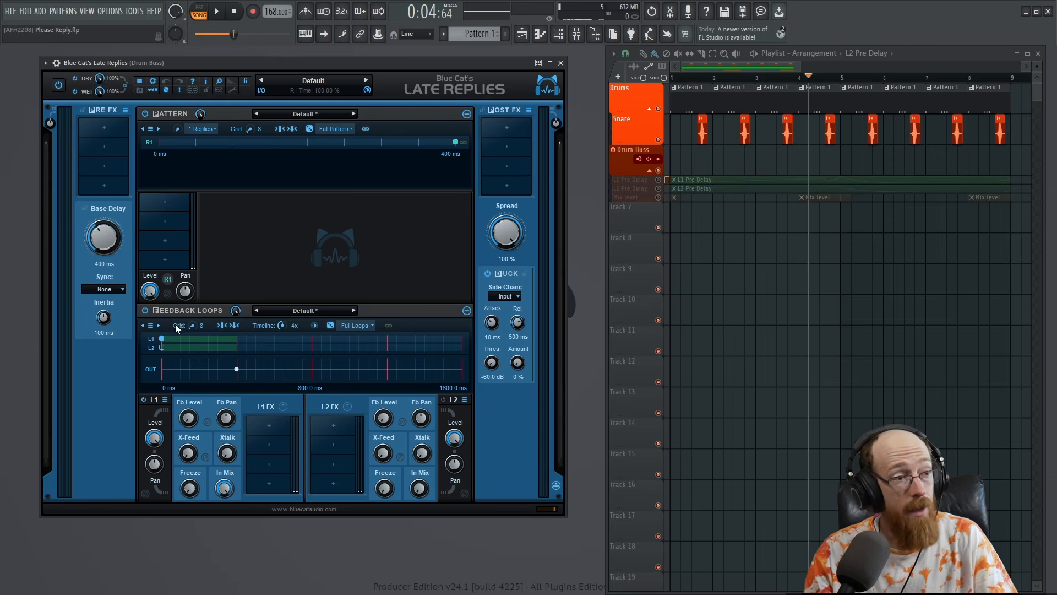
Try out the Loops Mix and feedback loop L2 with a varied In Mix level, switching L2 off again.
drag(235, 312, 241, 288)
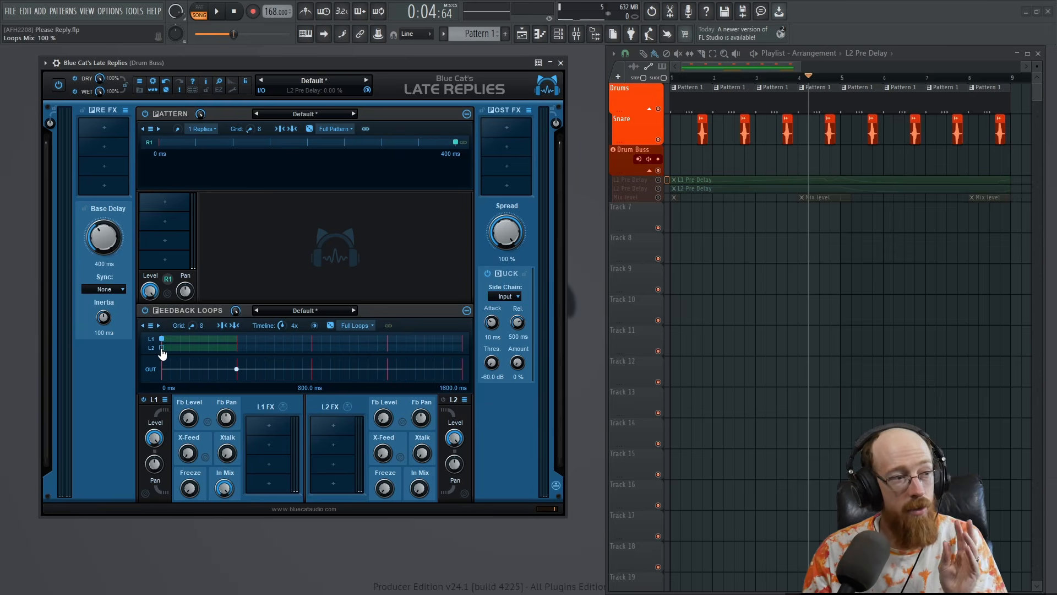
click(444, 401)
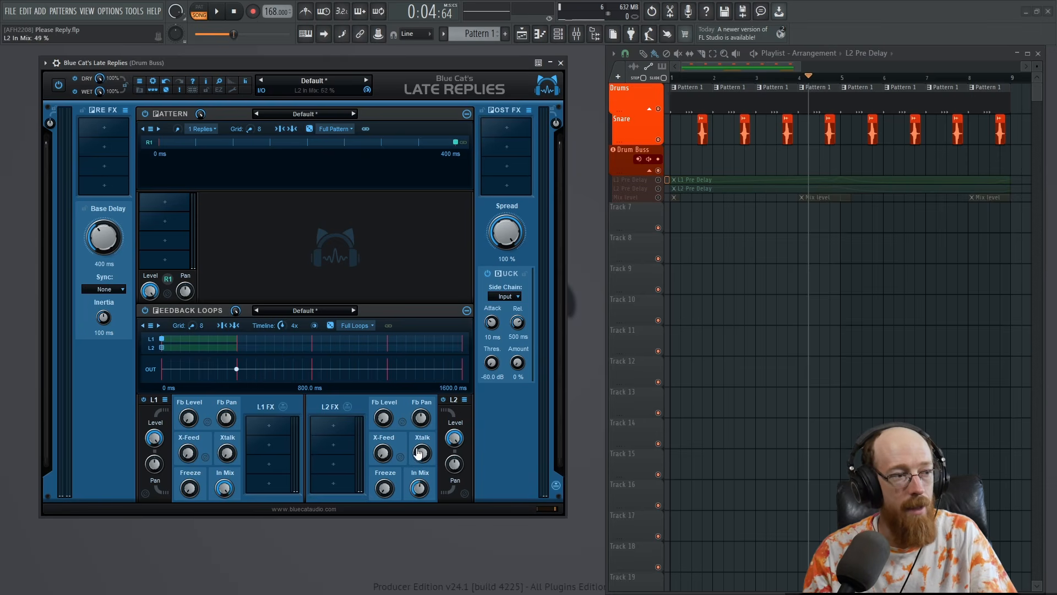
drag(424, 352, 431, 477)
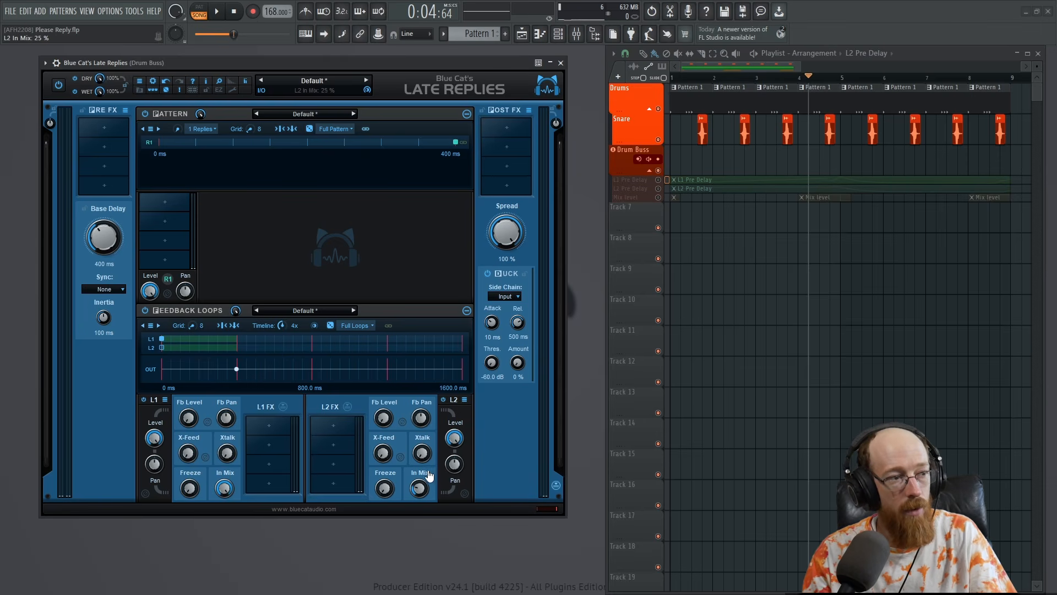
double_click(419, 488)
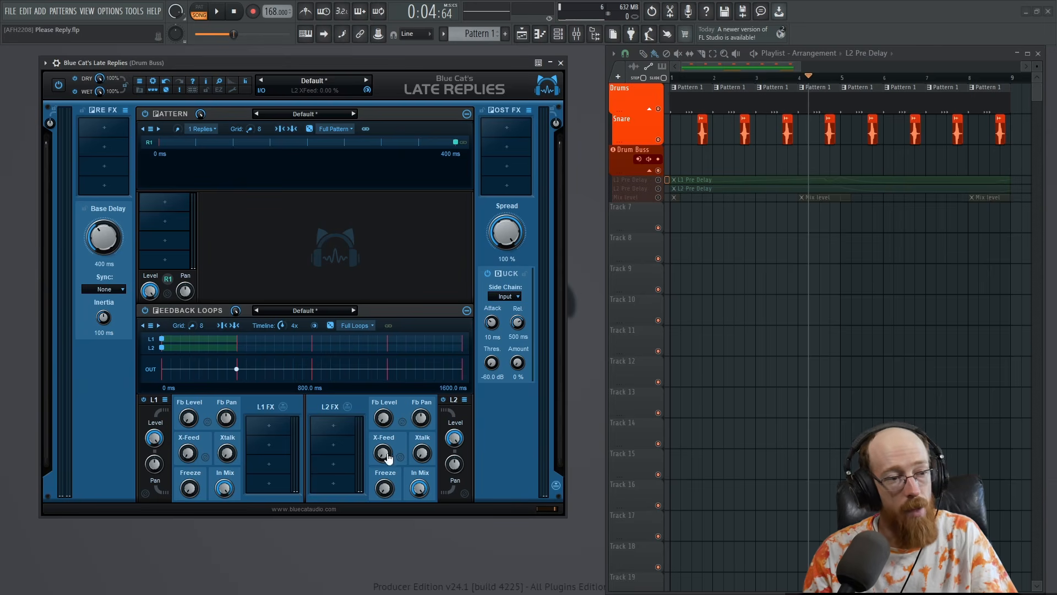
click(443, 399)
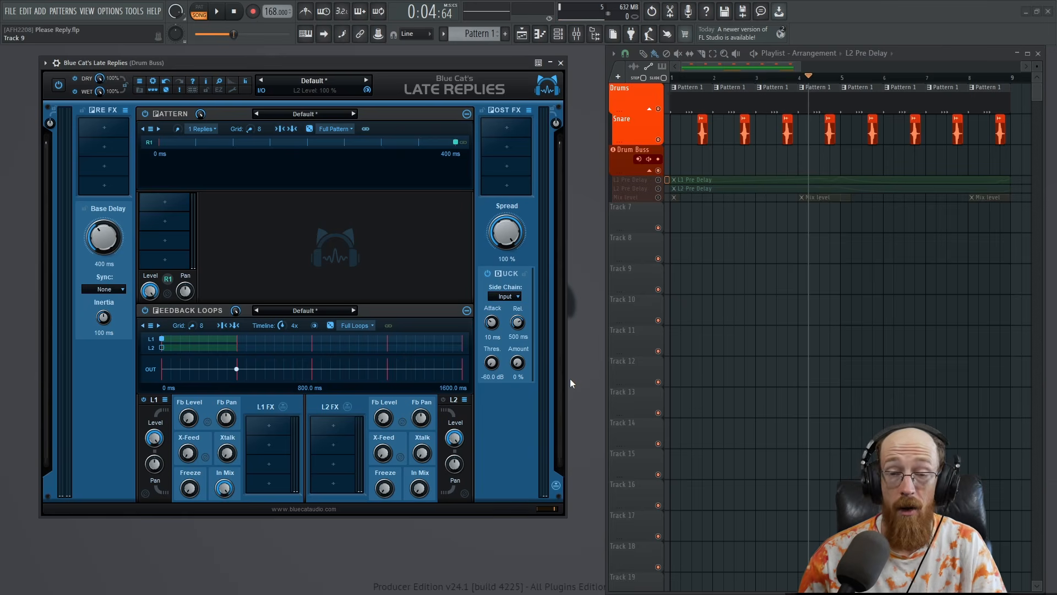
Audition the drum arrangement from the start with the new Late Replies instance active.
click(681, 78)
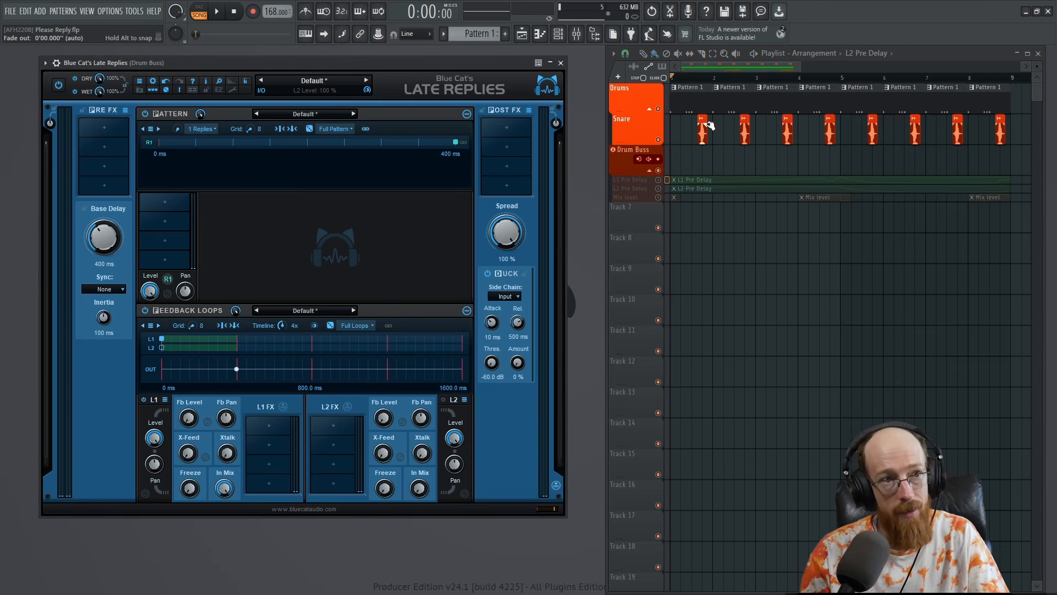
key(space)
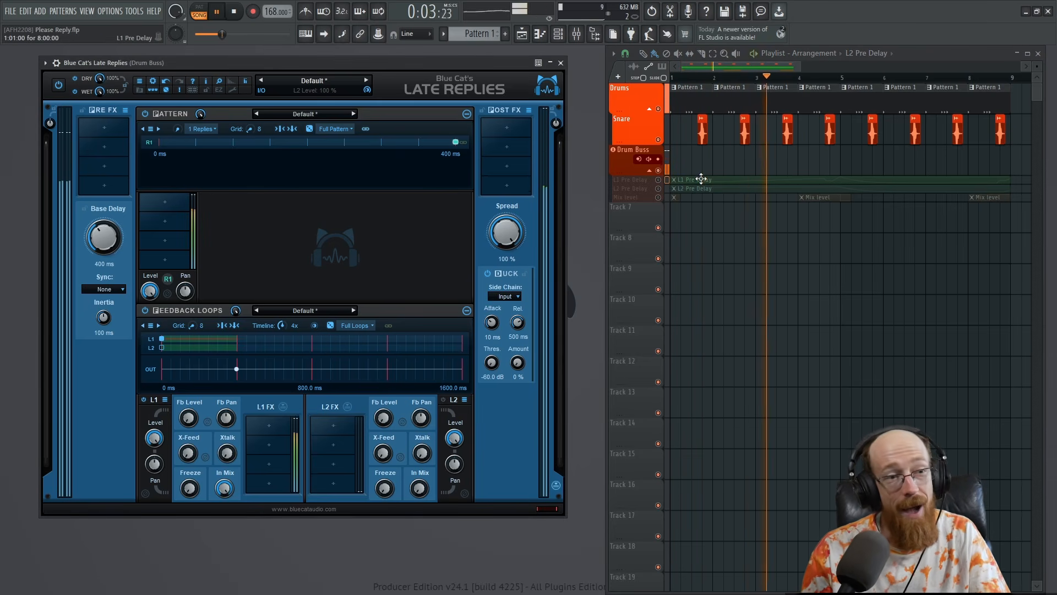
key(space)
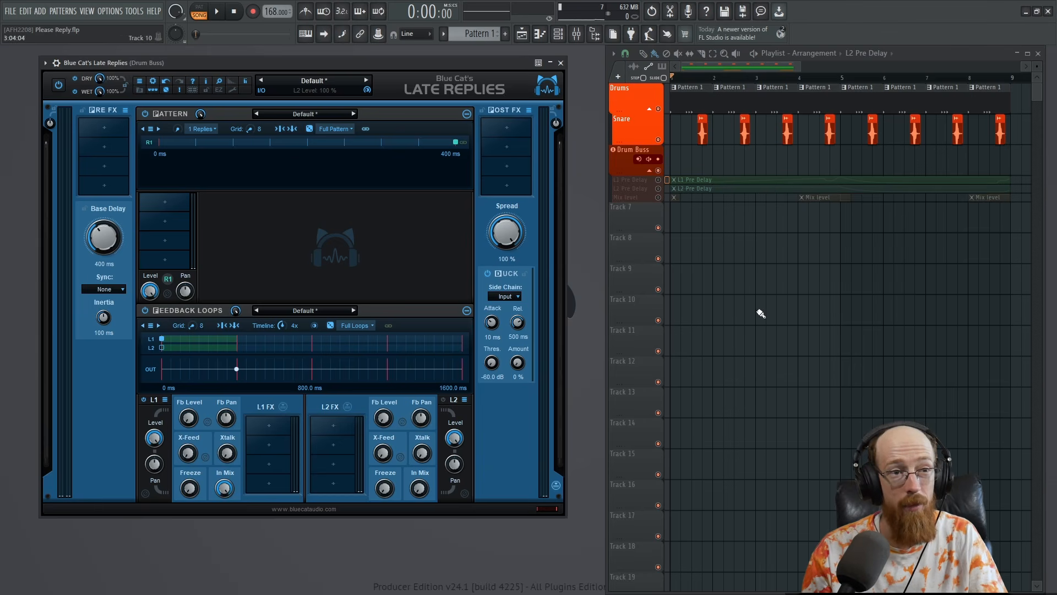
Create an automation clip for the Late Replies wrapper's mix level.
click(56, 62)
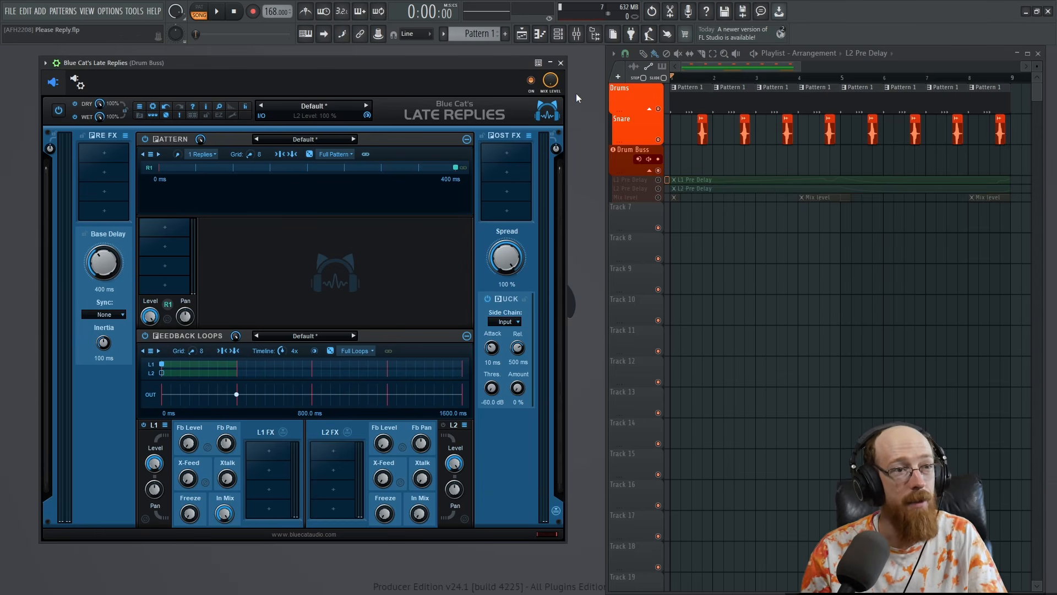
right_click(550, 83)
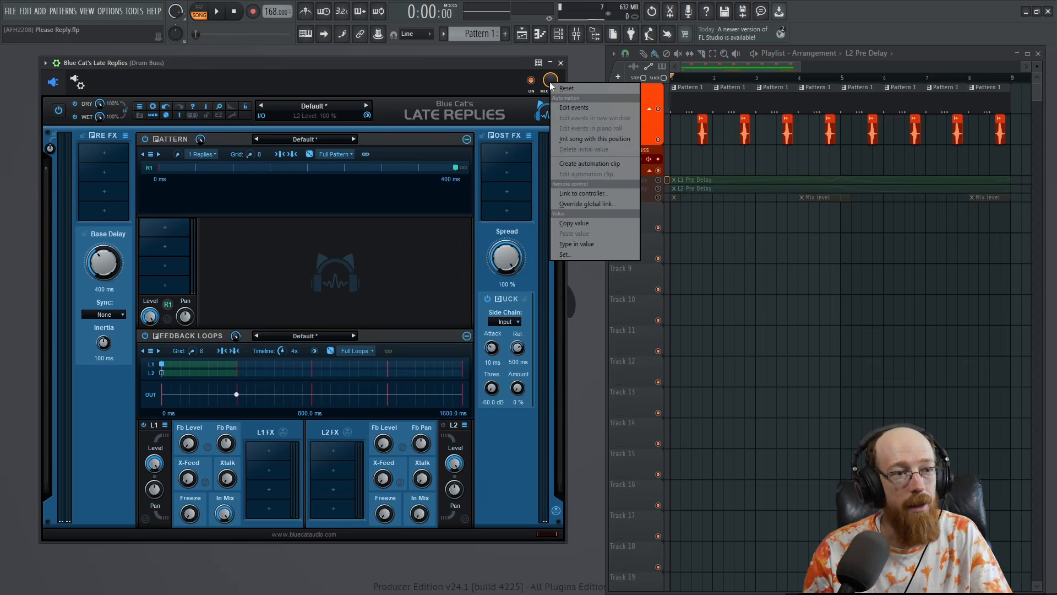
click(589, 164)
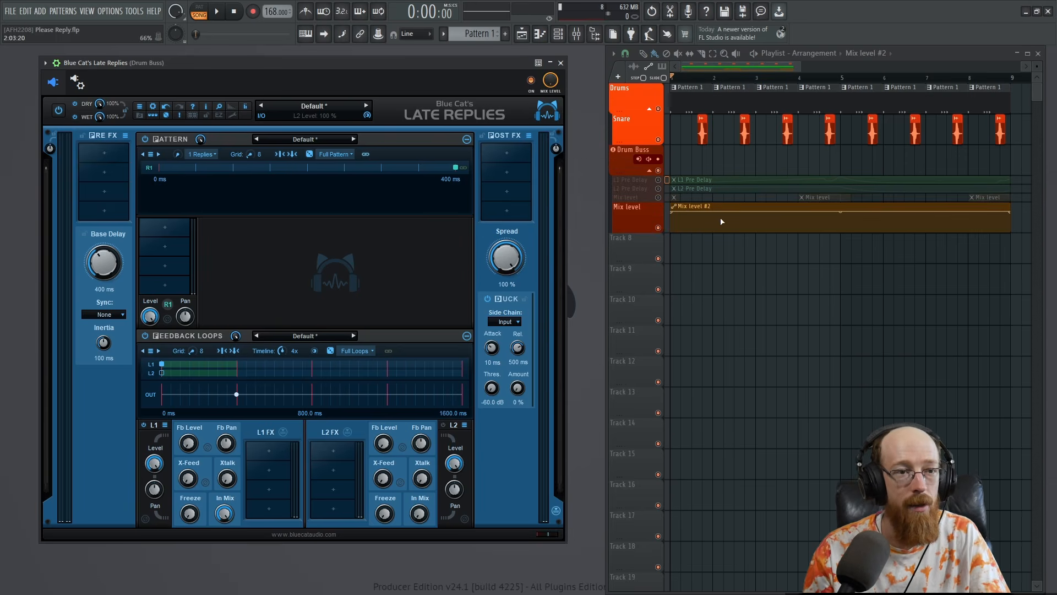
Shape the new Mix level clip to stay at zero except for a full-level block over the second half of bar 4.
drag(676, 215, 702, 251)
right_click(820, 223)
drag(822, 226, 868, 248)
right_click(828, 225)
right_click(845, 222)
right_click(848, 225)
right_click(871, 224)
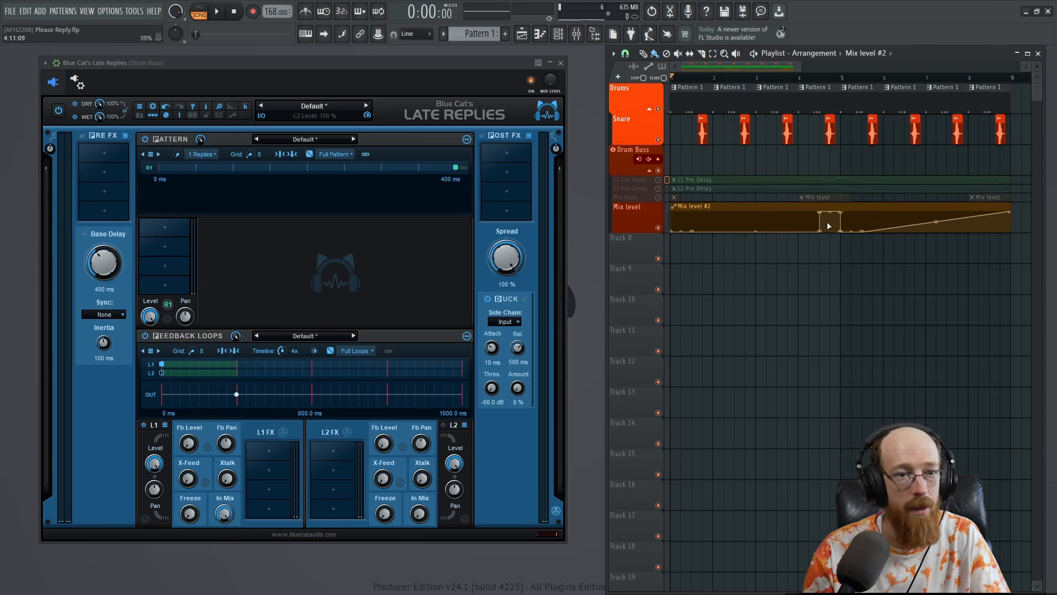
Add a second full-level block over the second half of bar 8, keeping the level at zero before it.
right_click(987, 232)
right_click(996, 231)
right_click(997, 214)
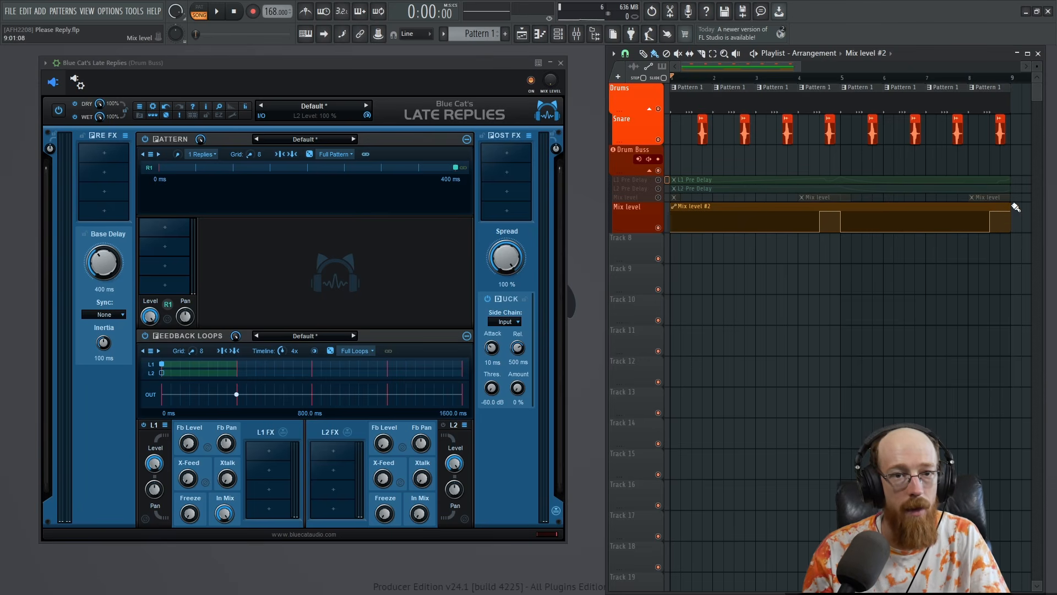
Extend the Mix level clip to the middle of bar 9 and delete its zero-level point at the start of that bar.
drag(1015, 207, 929, 209)
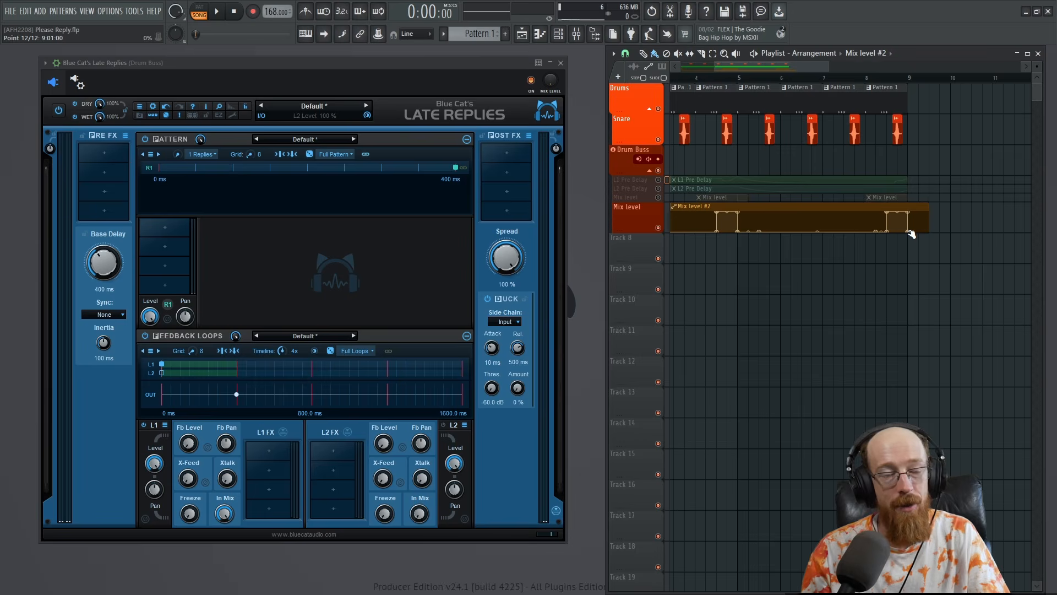
right_click(911, 234)
click(927, 247)
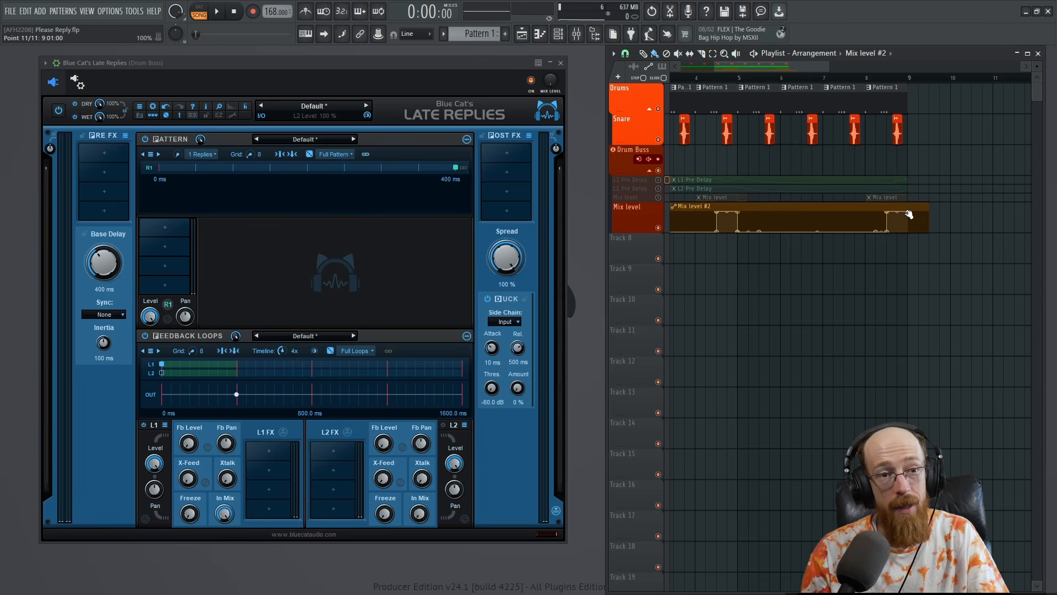
Trim the Mix level clip to end at the start of bar 9 and move the playhead beyond it to about bar 13.
drag(928, 208, 908, 208)
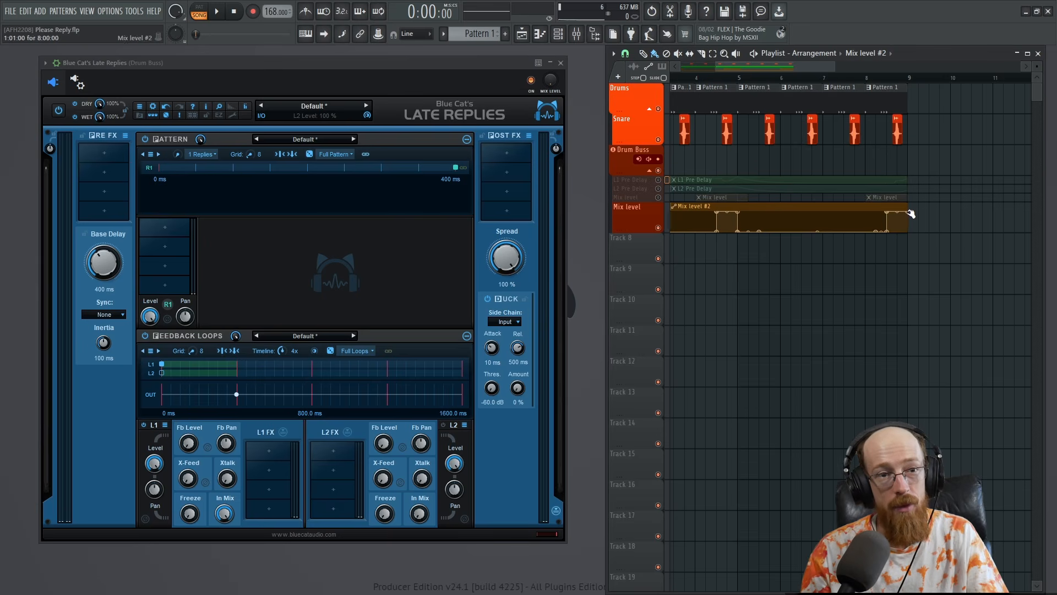
scroll(800, 172, right, 4)
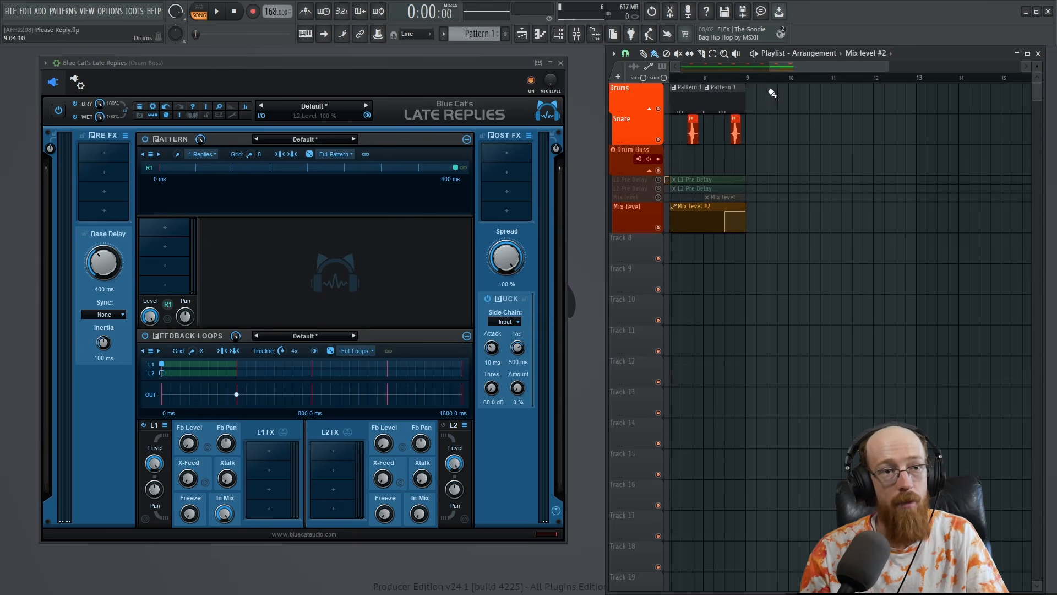
drag(798, 84, 927, 78)
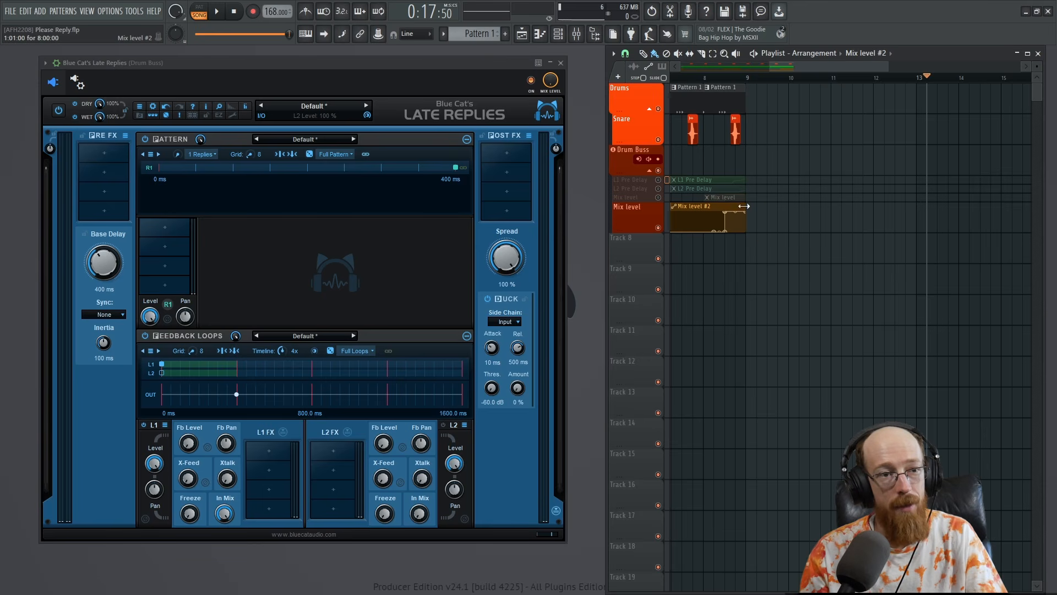
Add a zero-level point at the start of bar 9 in the Mix level clip, keeping the clip's end at that bar.
drag(745, 206, 775, 209)
right_click(760, 227)
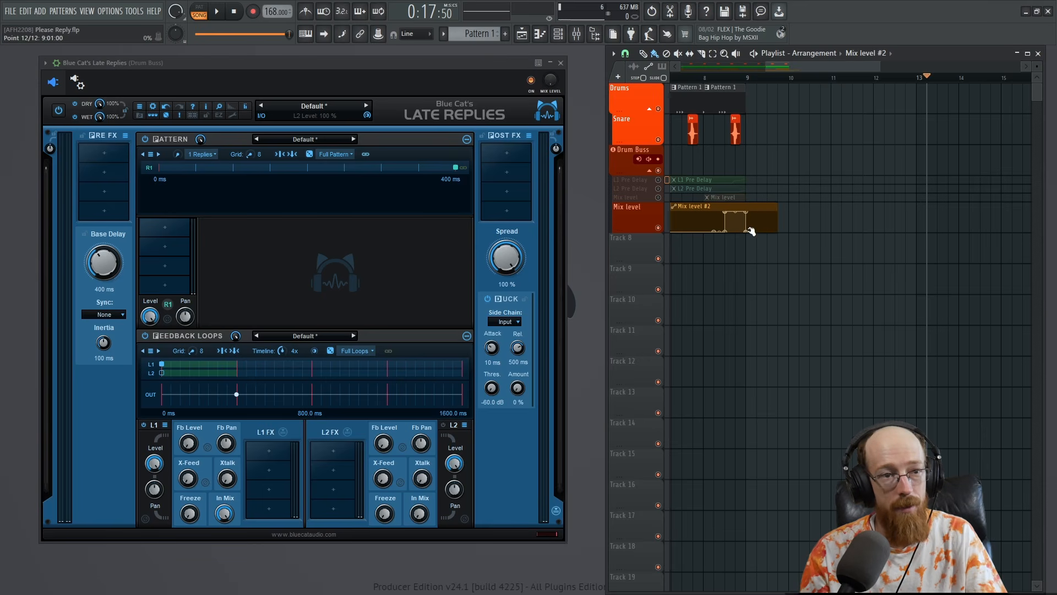
drag(927, 78, 841, 78)
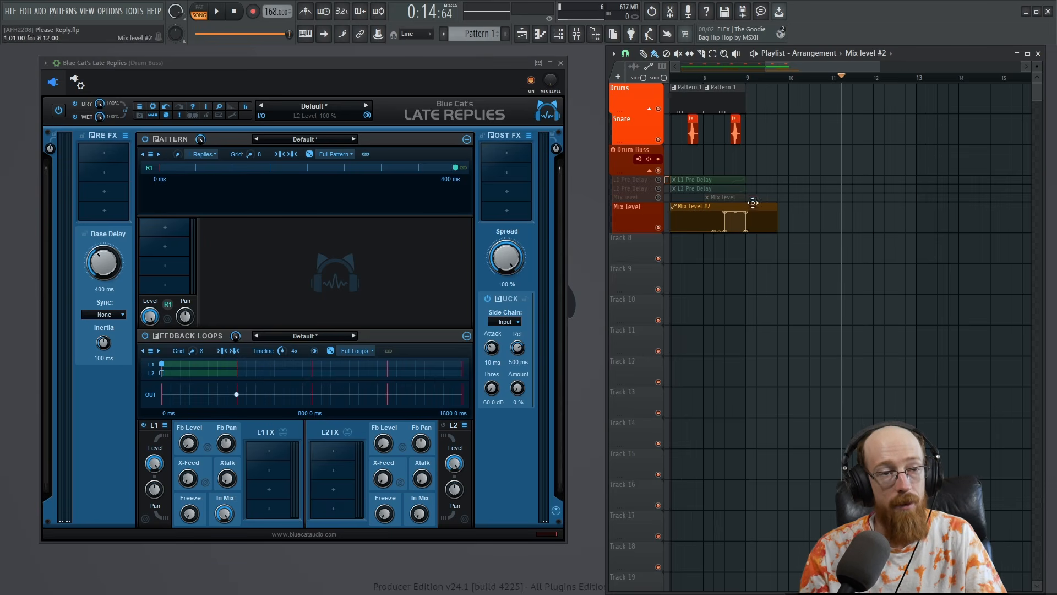
drag(776, 210, 751, 213)
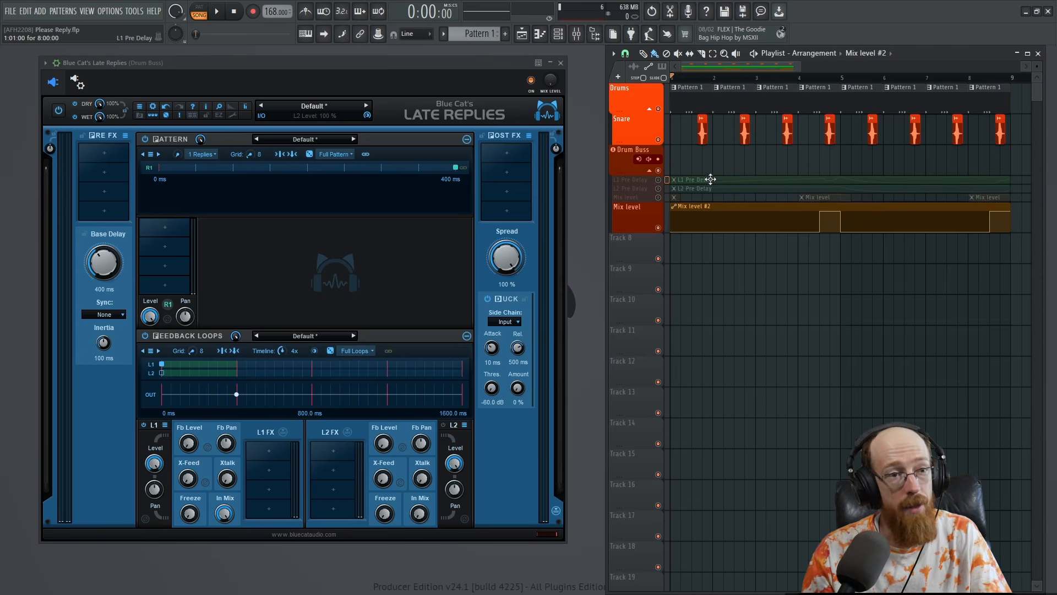
Browse the Late Replies parameters and touch the L1 and L2 loop start handles to identify their pre-delay parameters.
mouse_move(160, 369)
mouse_down()
mouse_move(262, 368)
mouse_move(163, 372)
mouse_up()
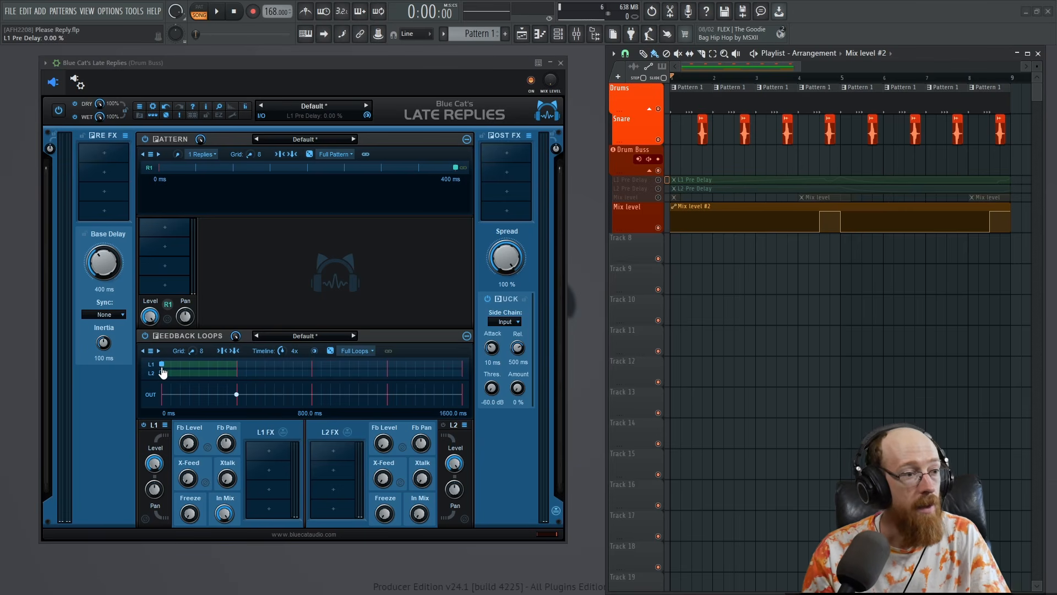
click(46, 63)
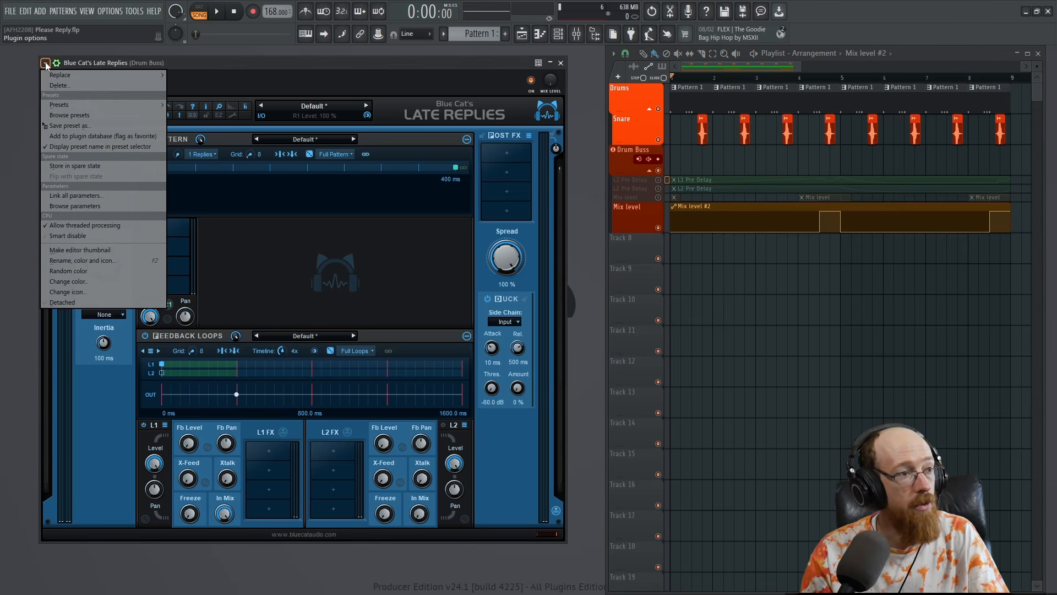
click(108, 206)
drag(276, 365, 349, 366)
mouse_move(277, 368)
mouse_down()
mouse_move(346, 366)
mouse_move(274, 367)
mouse_up()
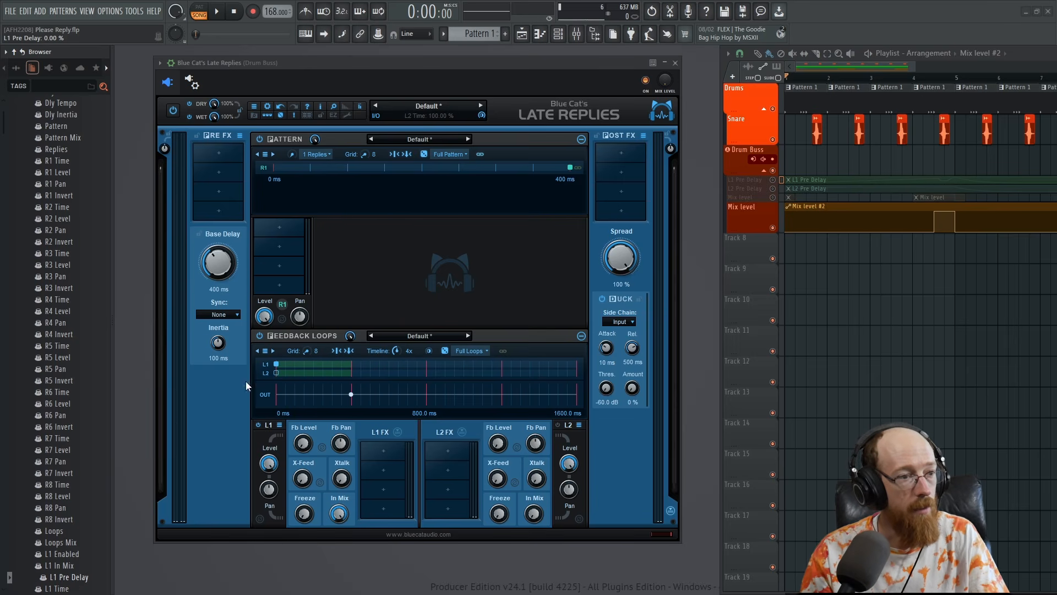
scroll(85, 483, down, 10)
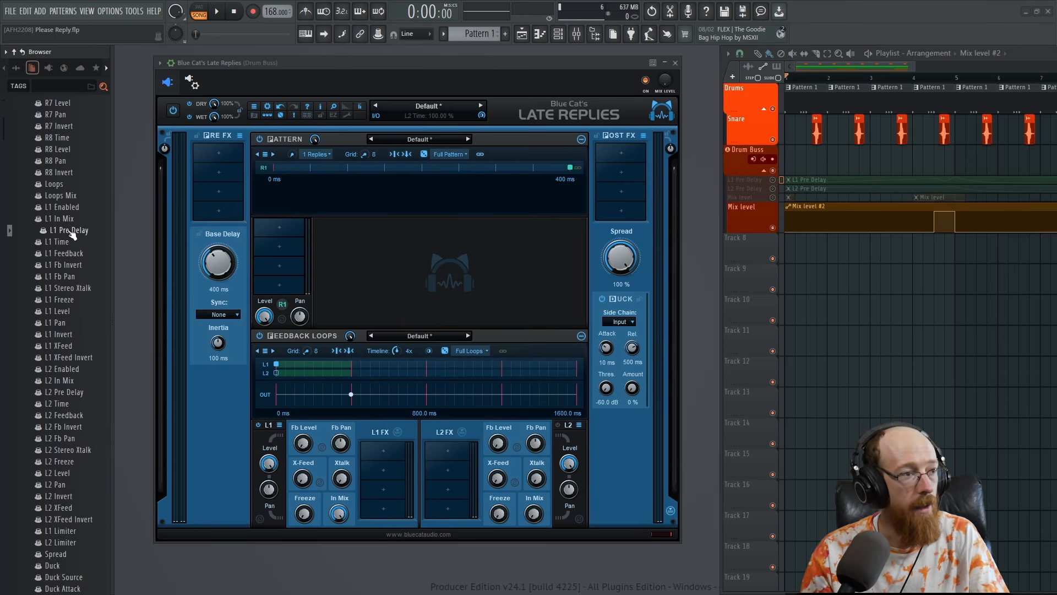
click(277, 373)
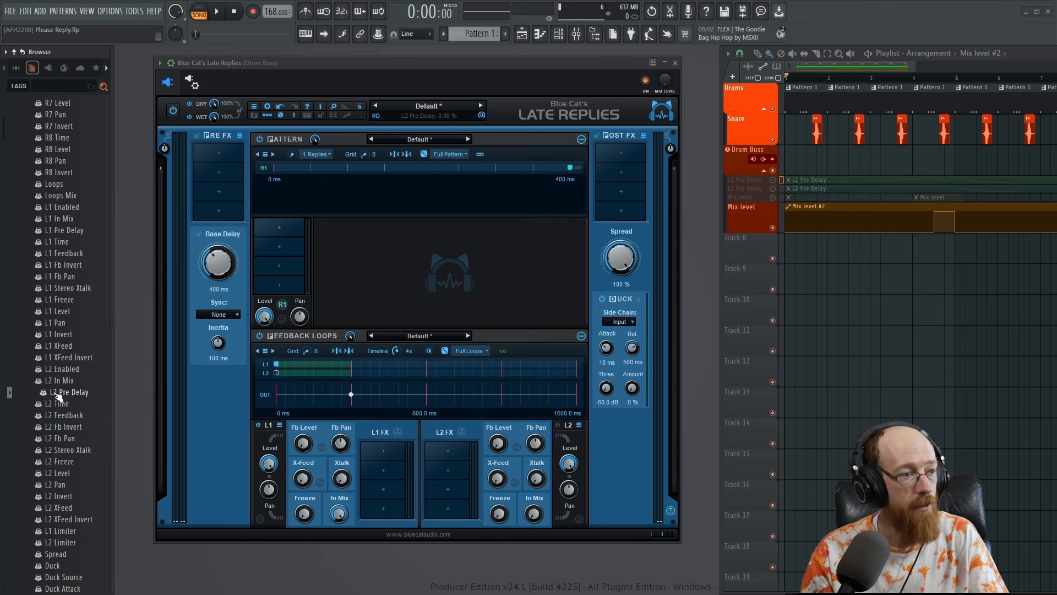
Create an automation clip for the L1 Pre Delay parameter and hide the browser.
click(277, 364)
right_click(72, 231)
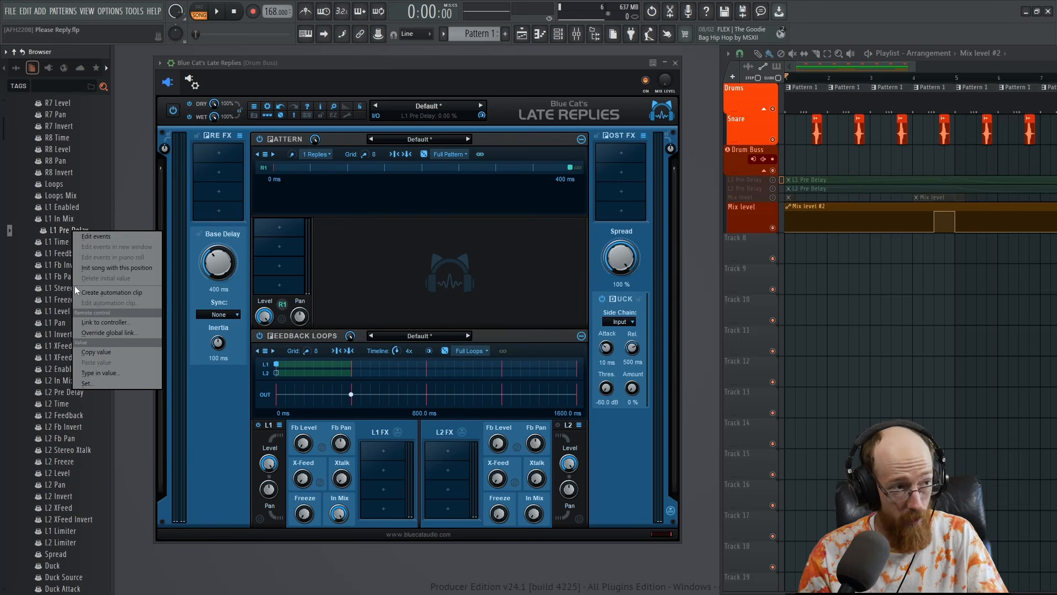
click(123, 292)
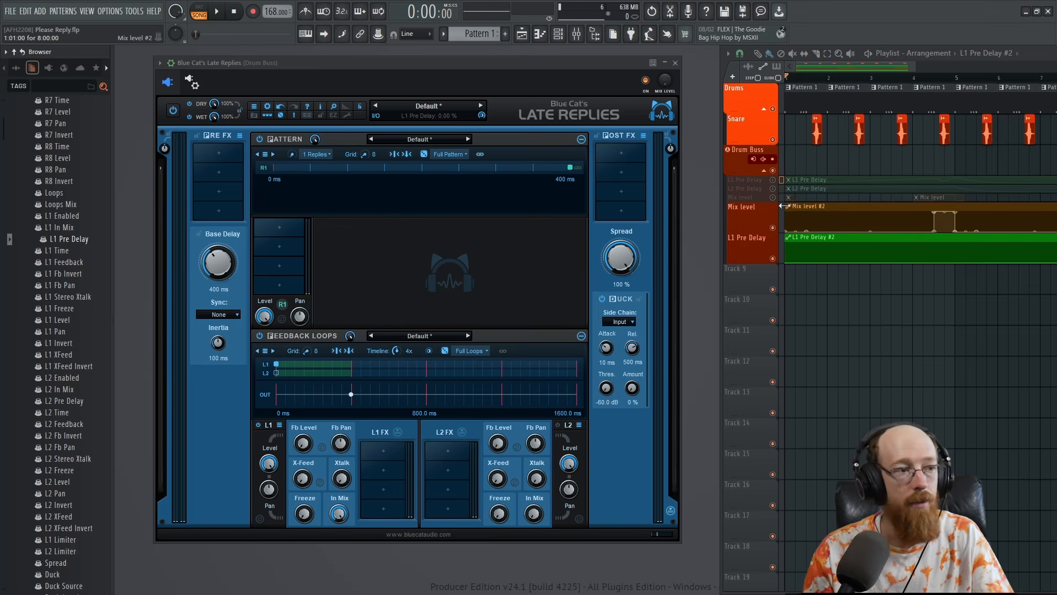
click(595, 34)
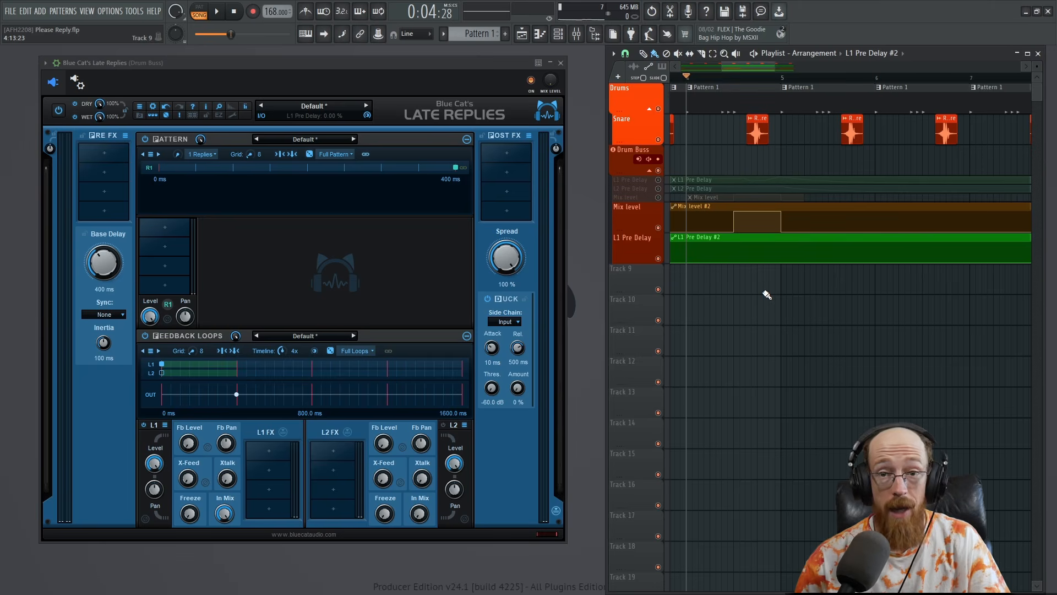
drag(764, 293, 876, 312)
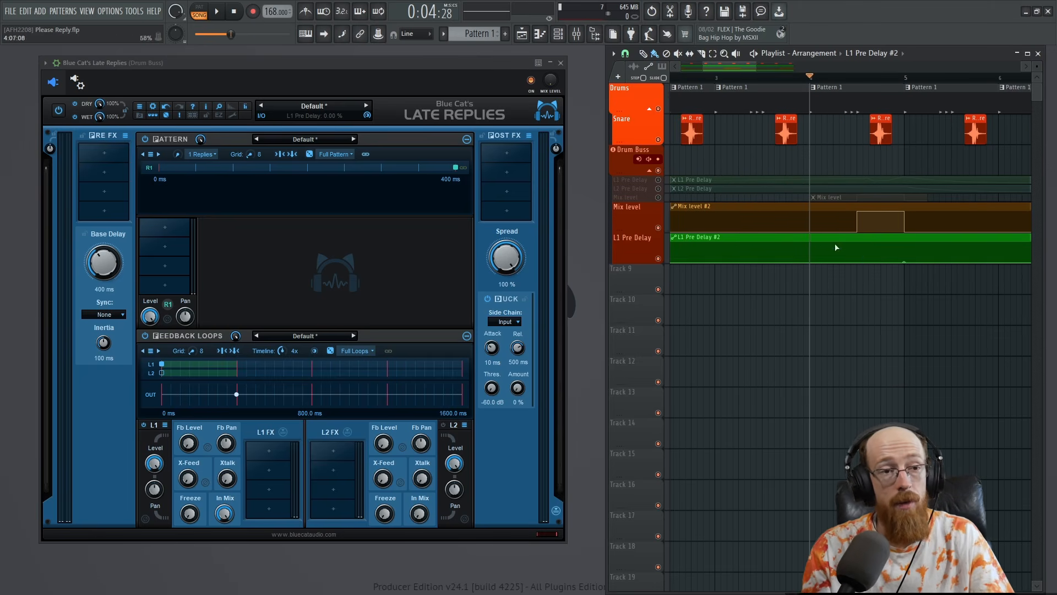
right_click(709, 256)
right_click(750, 246)
right_click(786, 247)
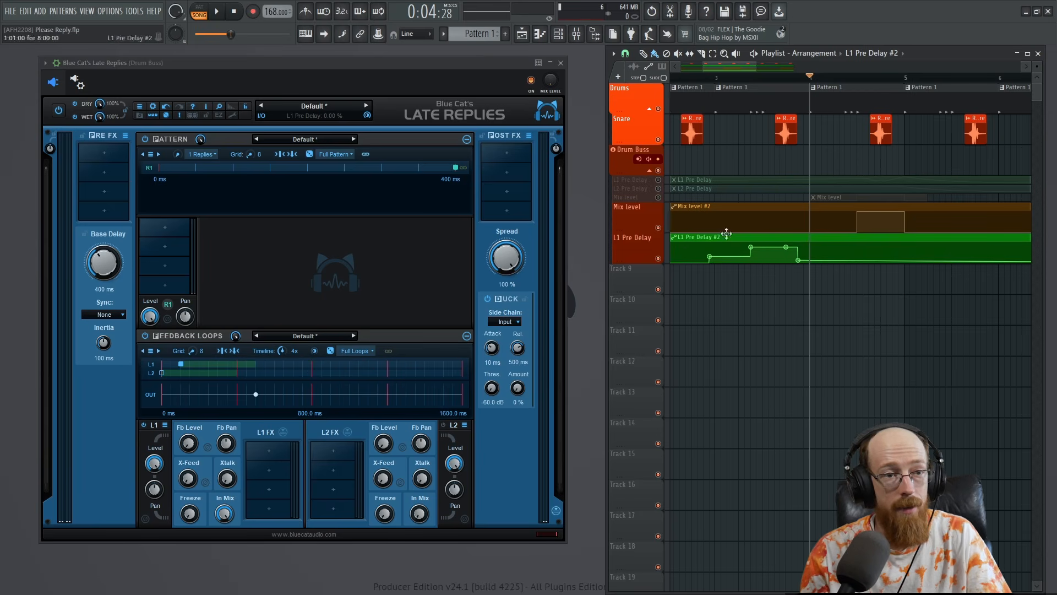
key(ctrl+z)
key(ctrl+z)
key(ctrl+z)
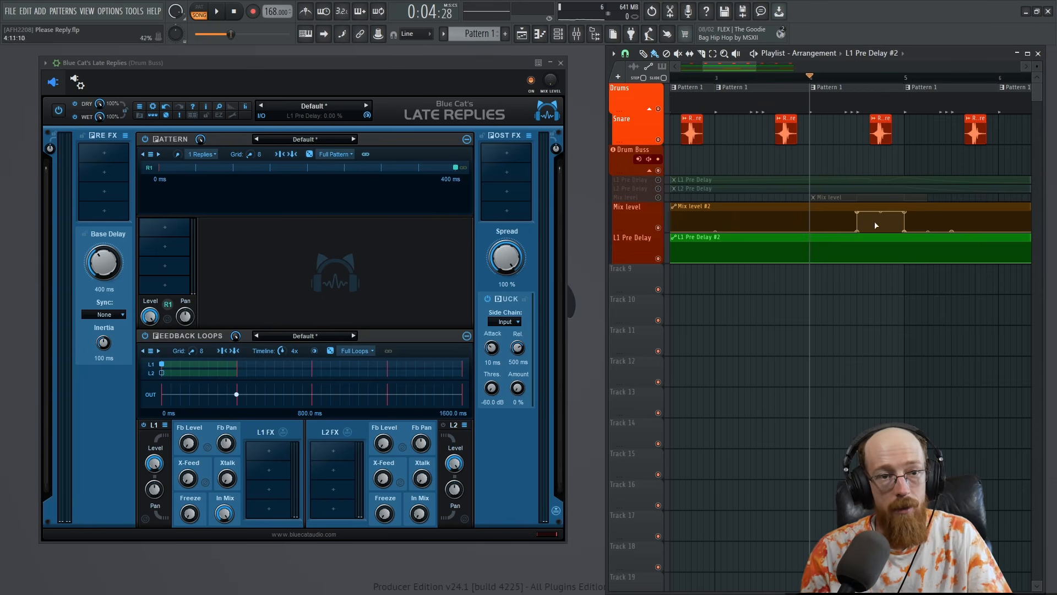
Add L1 Pre Delay points at zero in the middle of bar 4 and at 68% on 4:13:00.
scroll(884, 223, right, 2)
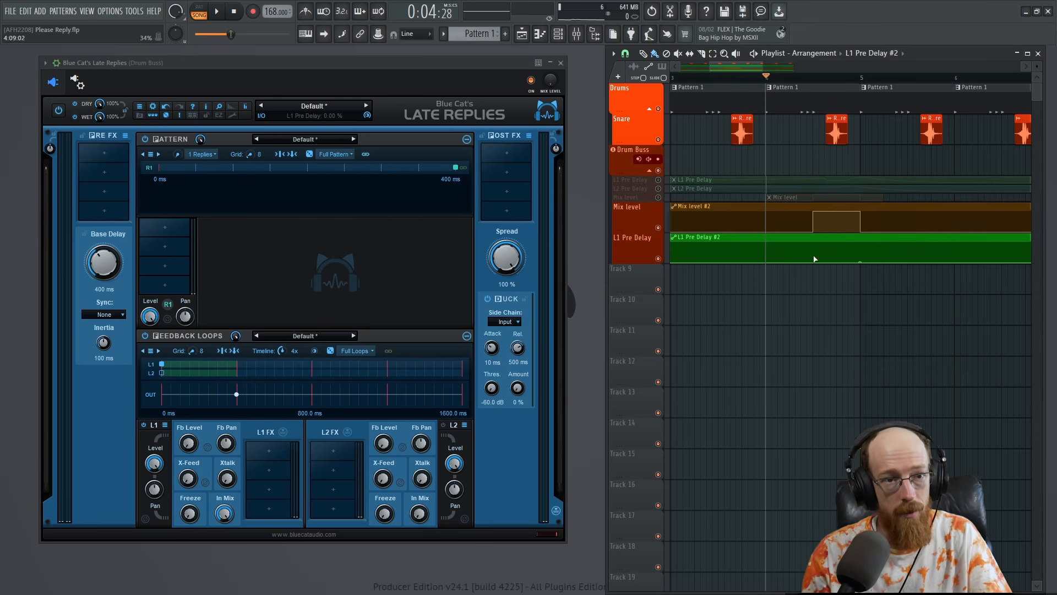
drag(837, 259, 842, 251)
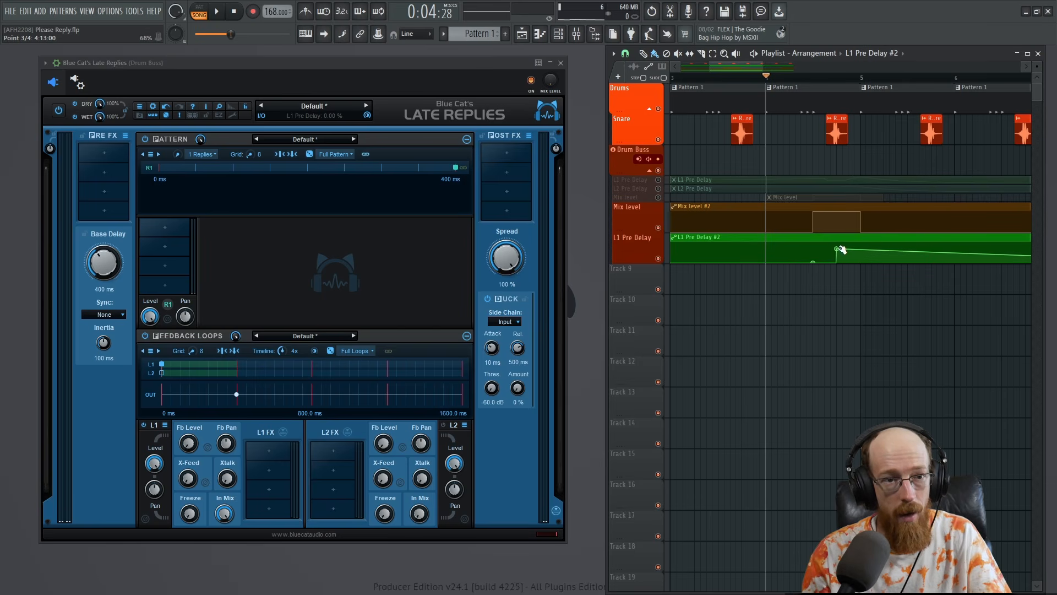
right_click(842, 250)
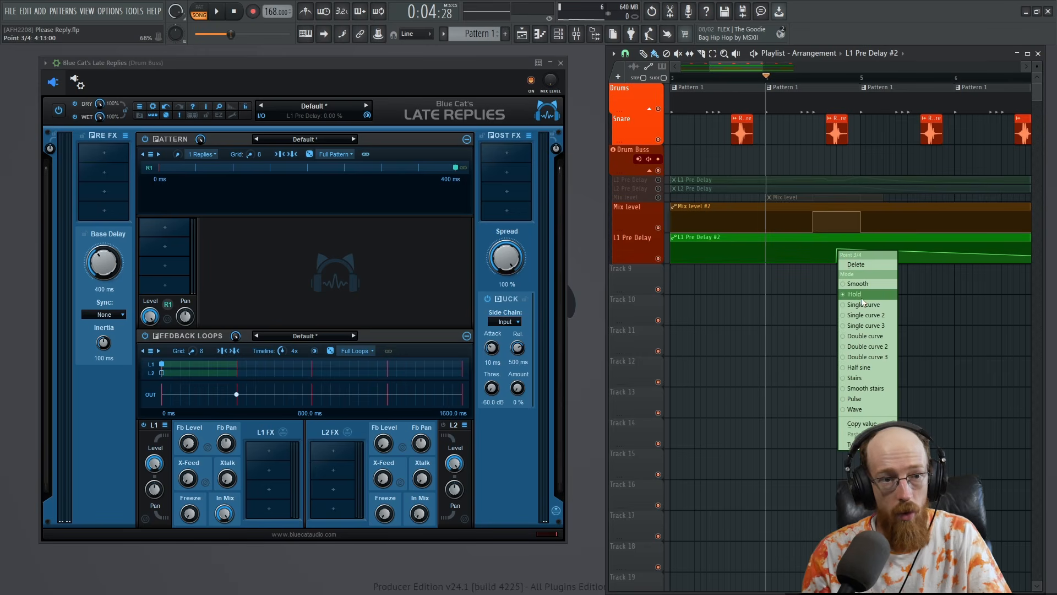
click(829, 260)
Set the L1 Pre Delay rise to Single curve, bend it into a rounded ramp, and add a level point at the start of bar 5.
right_click(838, 250)
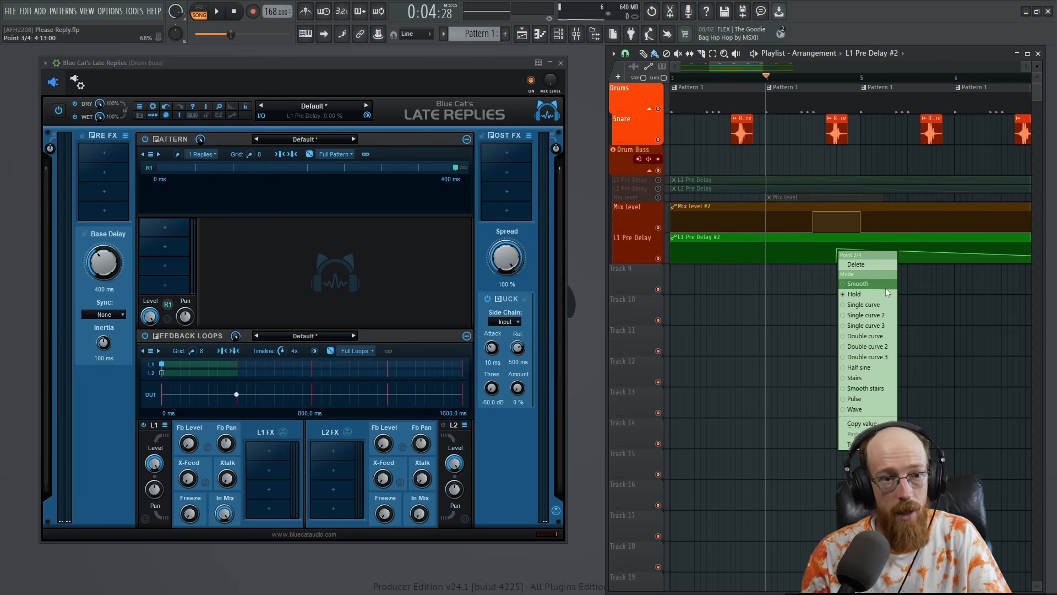
click(880, 304)
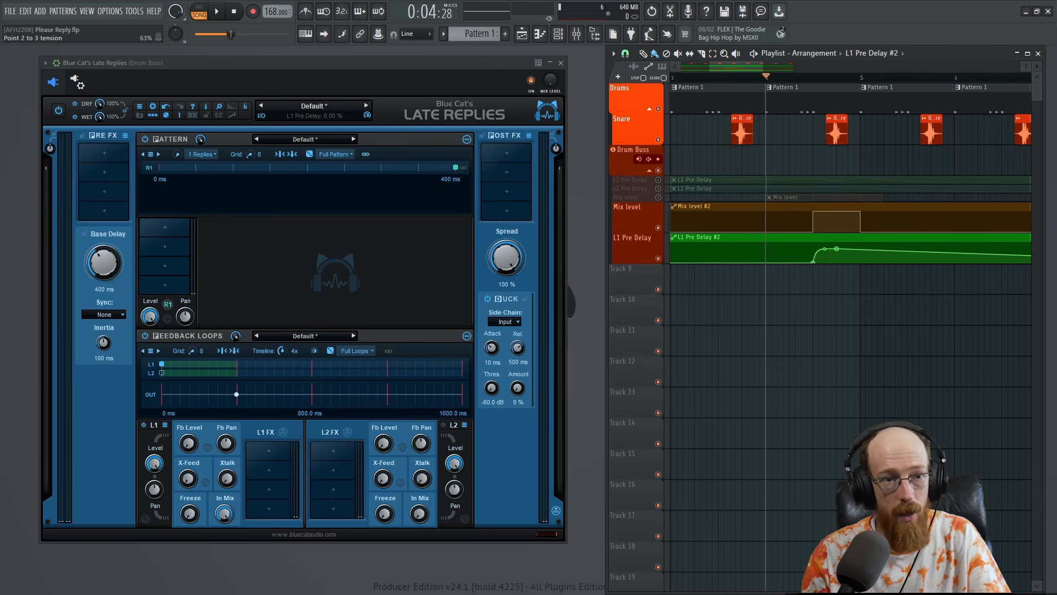
drag(825, 256, 824, 253)
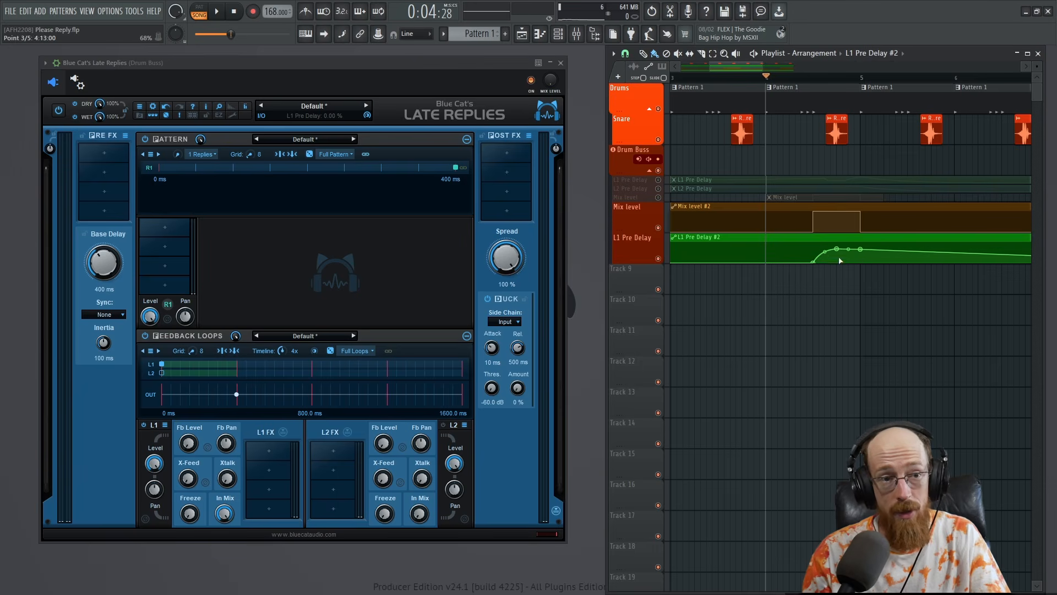
Play the bar 4 fill from the start of the bar and again from its second beat to hear the pre-delay automation.
key(space)
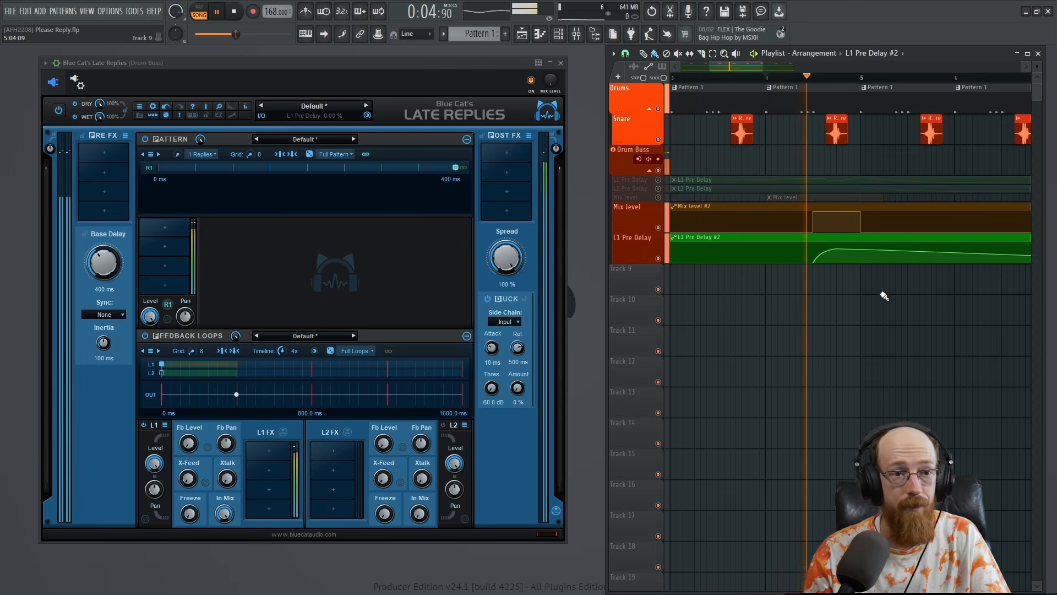
key(space)
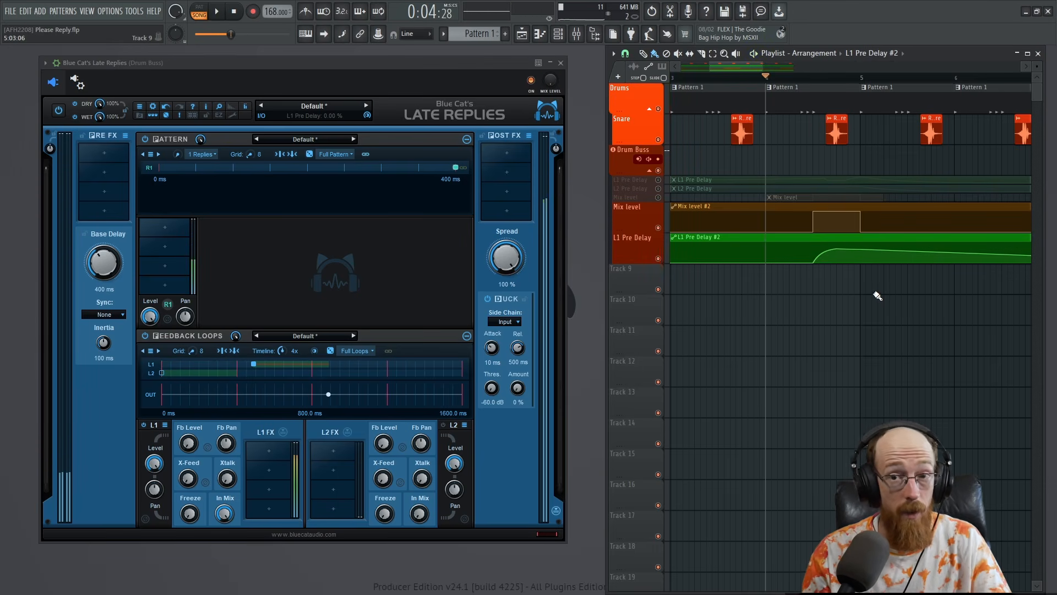
click(793, 78)
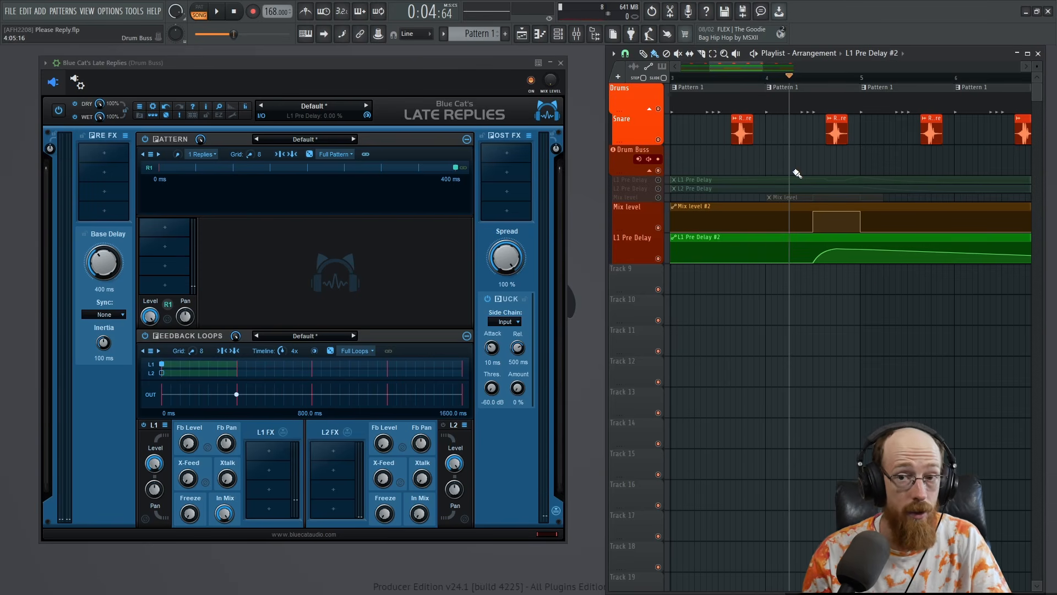
key(space)
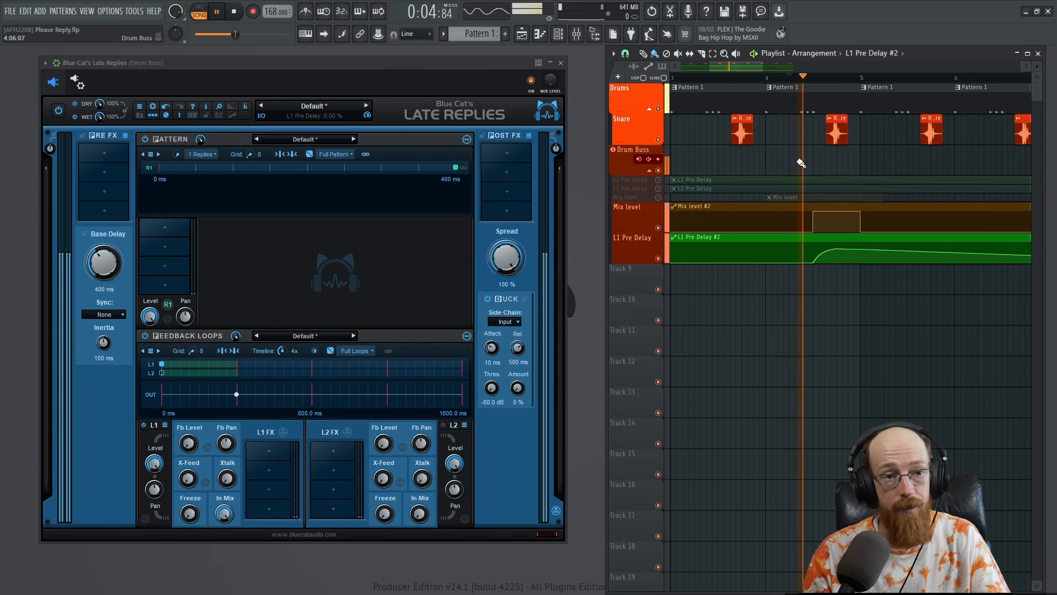
key(space)
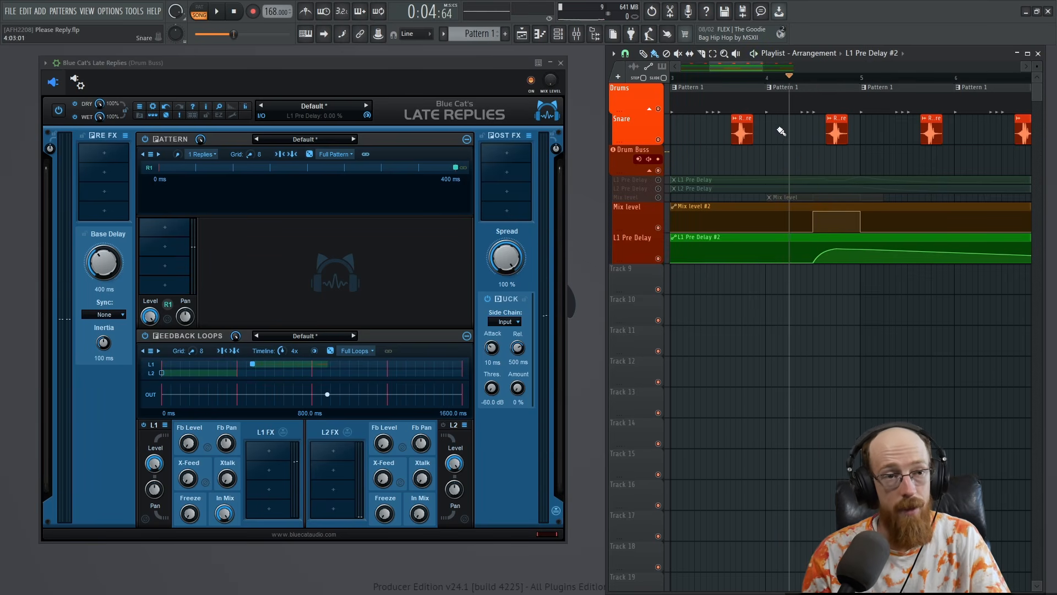
Play from the bar 3 snare into the bar 4 fill to compare the dry drums with the delayed section.
click(730, 76)
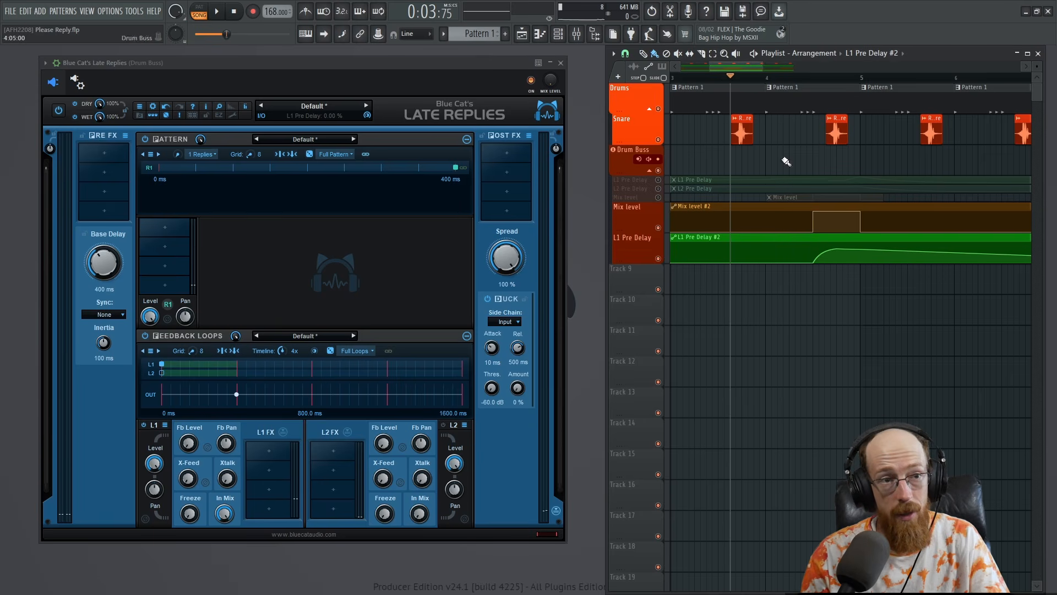
click(736, 76)
key(space)
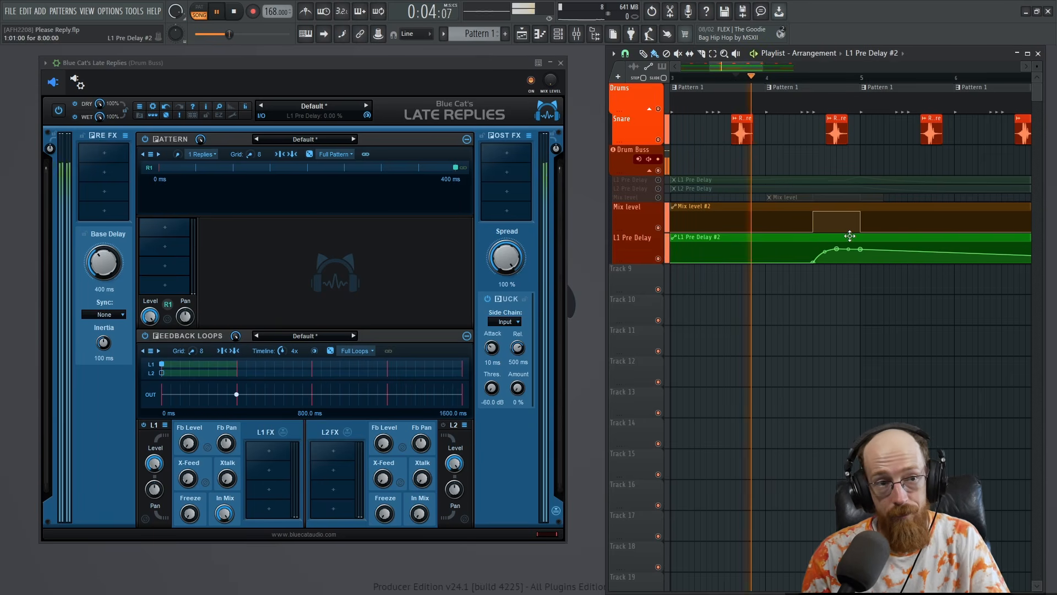
key(space)
key(space)
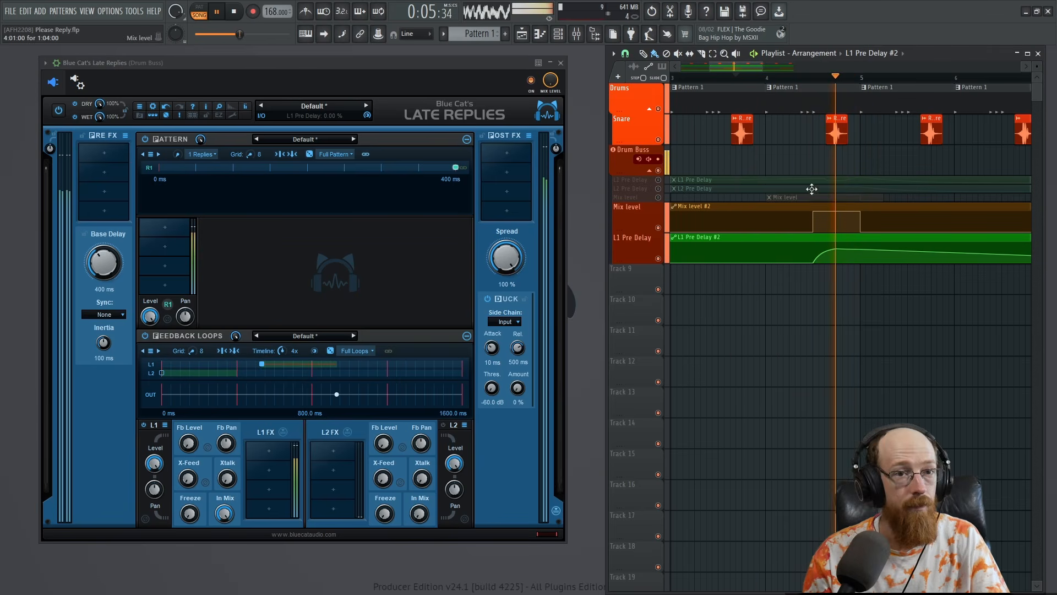
key(space)
Replay bar 4 from its start through the automated delay.
click(765, 77)
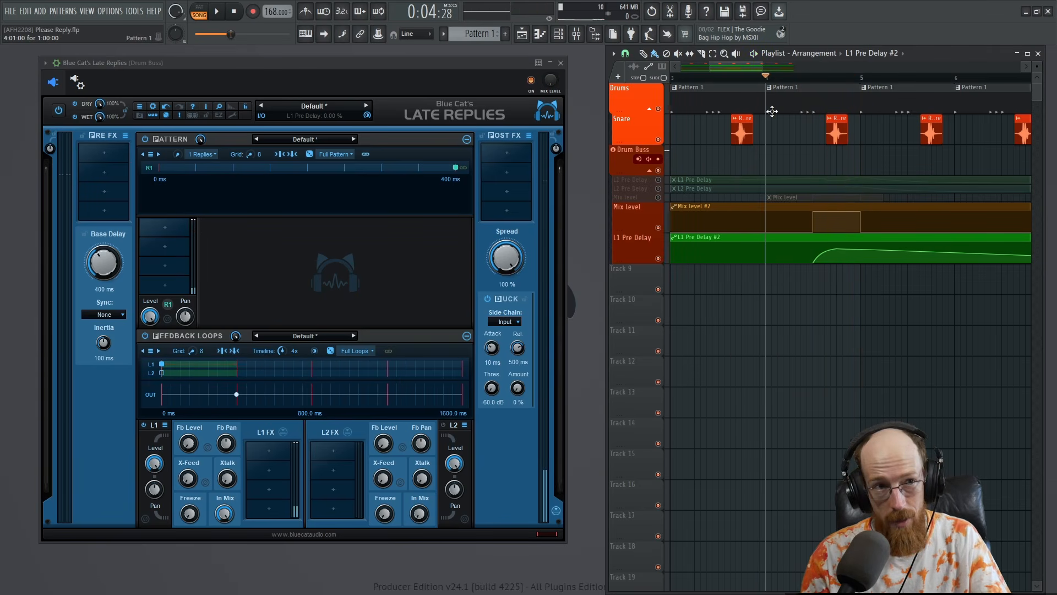
key(space)
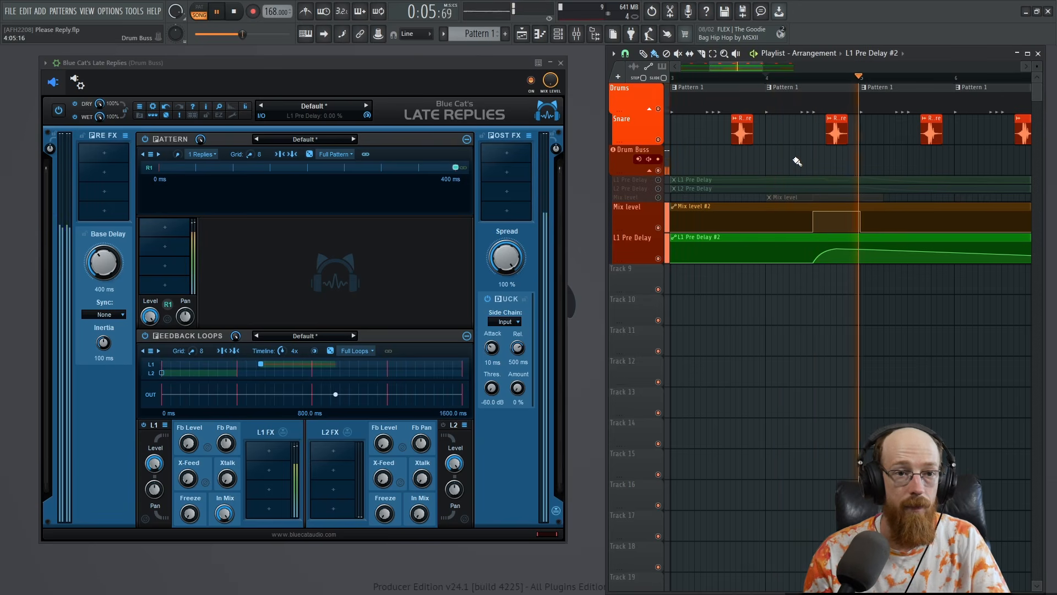
key(space)
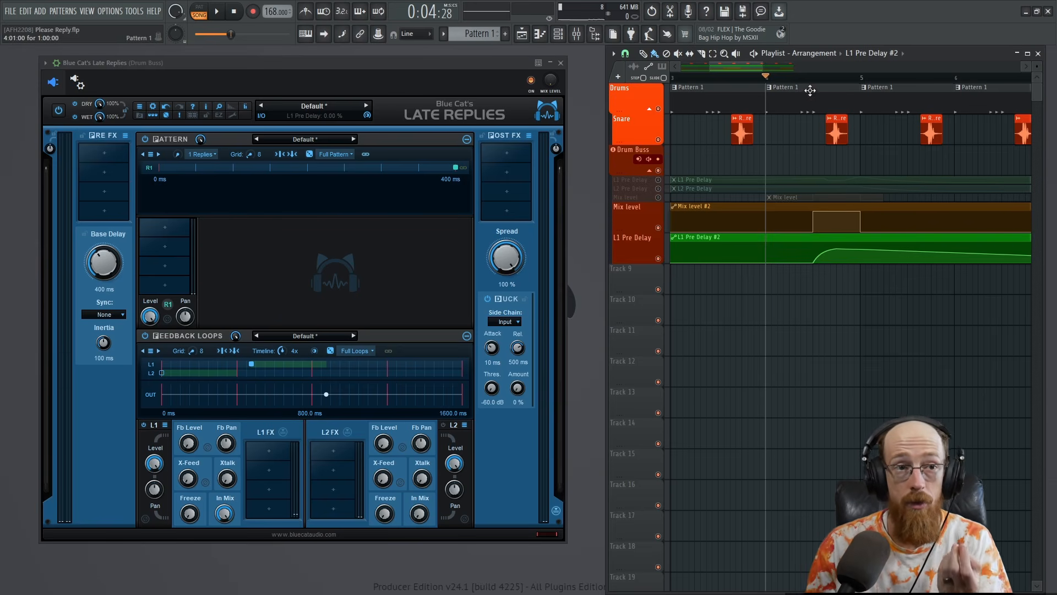
Step the playhead through the first half of bar 4, view the whole arrangement, and return the playhead to the song start.
click(767, 78)
click(794, 81)
click(818, 79)
drag(755, 182, 903, 182)
scroll(779, 142, down, 4)
click(674, 77)
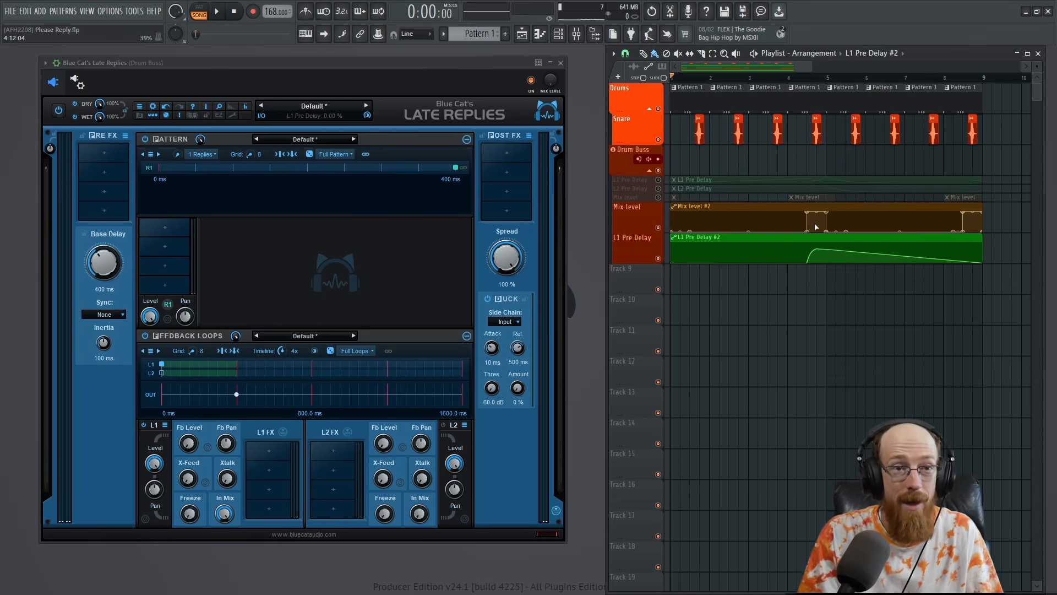
Play the bar 4 fill from its second beat to hear the automated delay.
scroll(804, 165, up, 4)
click(774, 78)
key(space)
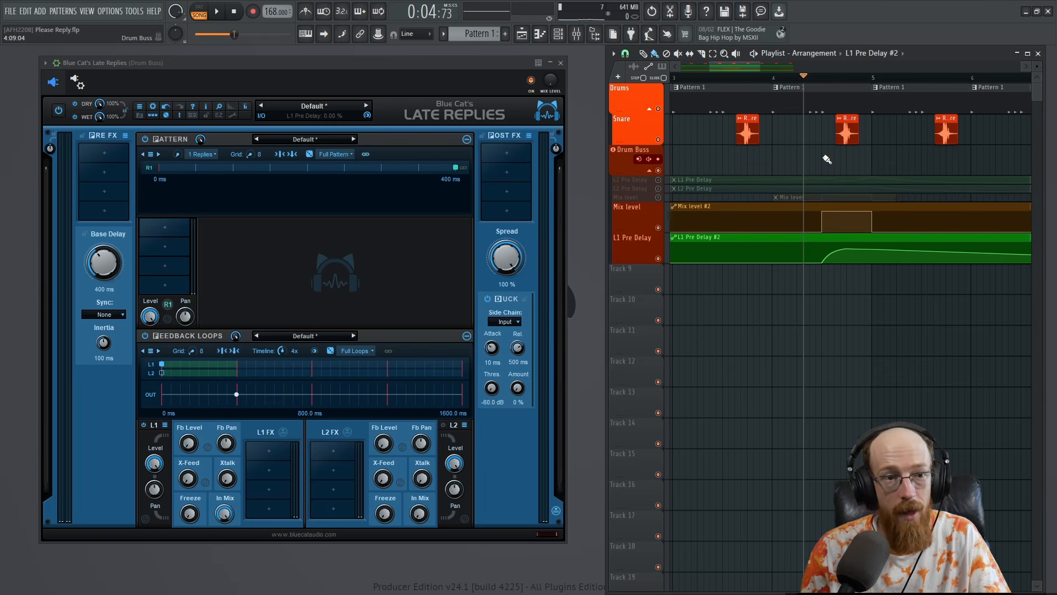
key(space)
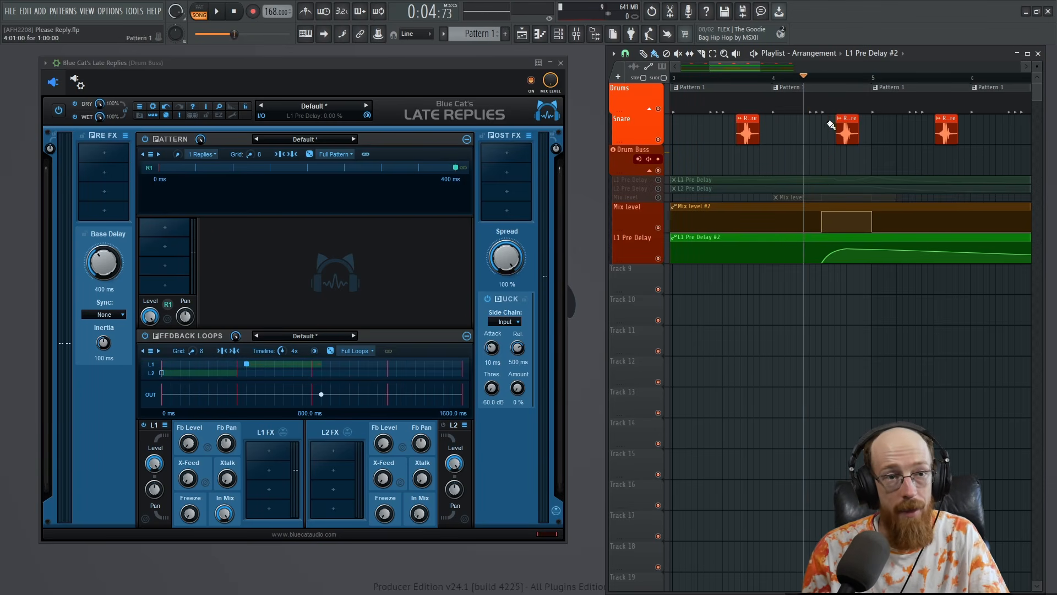
Step the playhead through bars 2 to 4, return it to bar 4's start, and play the fill.
click(779, 78)
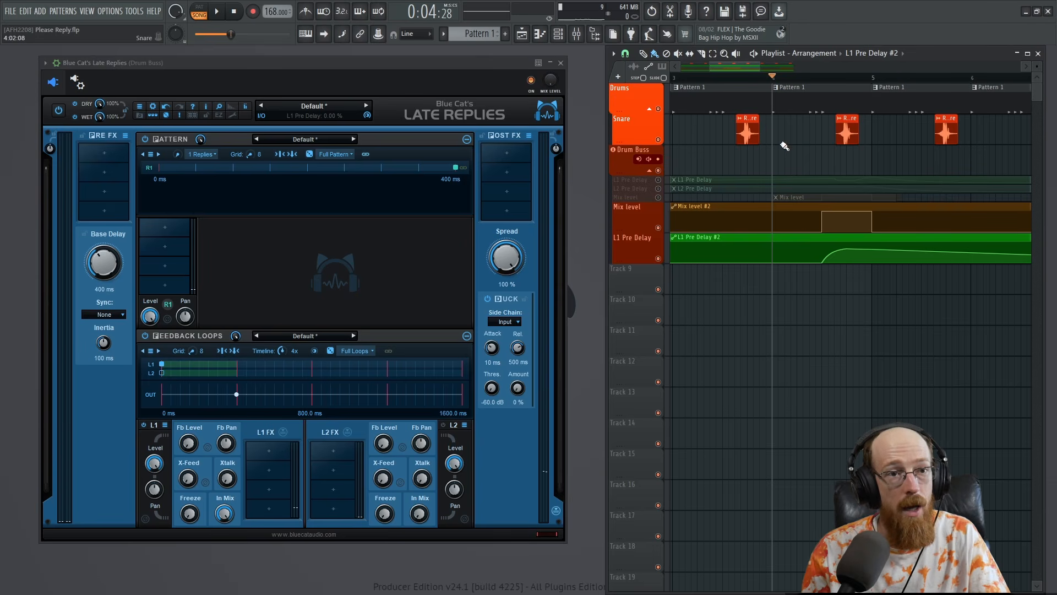
scroll(784, 146, down, 3)
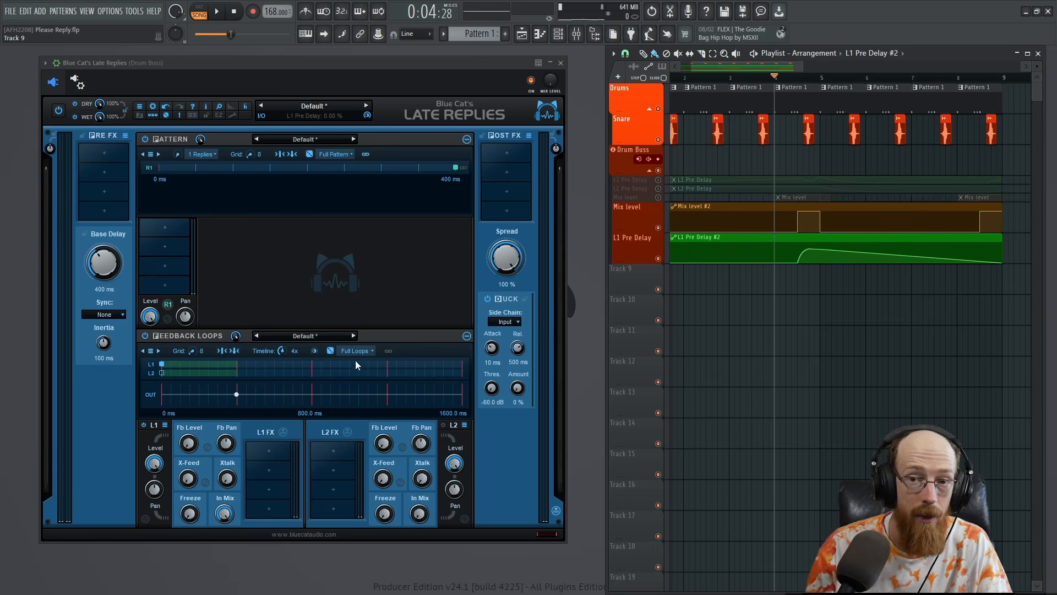
click(729, 78)
click(684, 78)
click(730, 78)
click(775, 78)
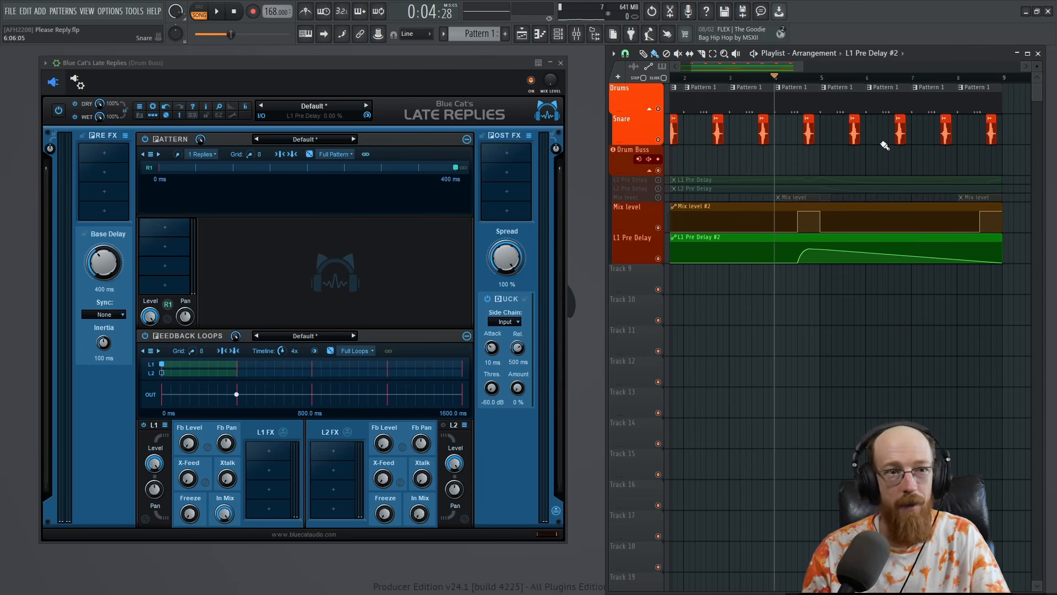
scroll(808, 137, up, 3)
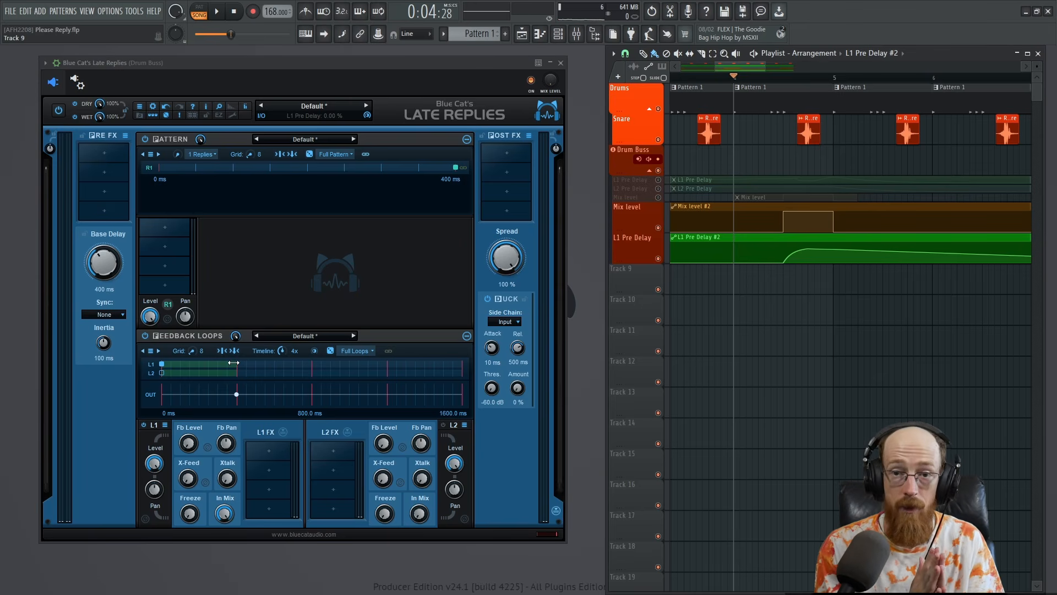
key(space)
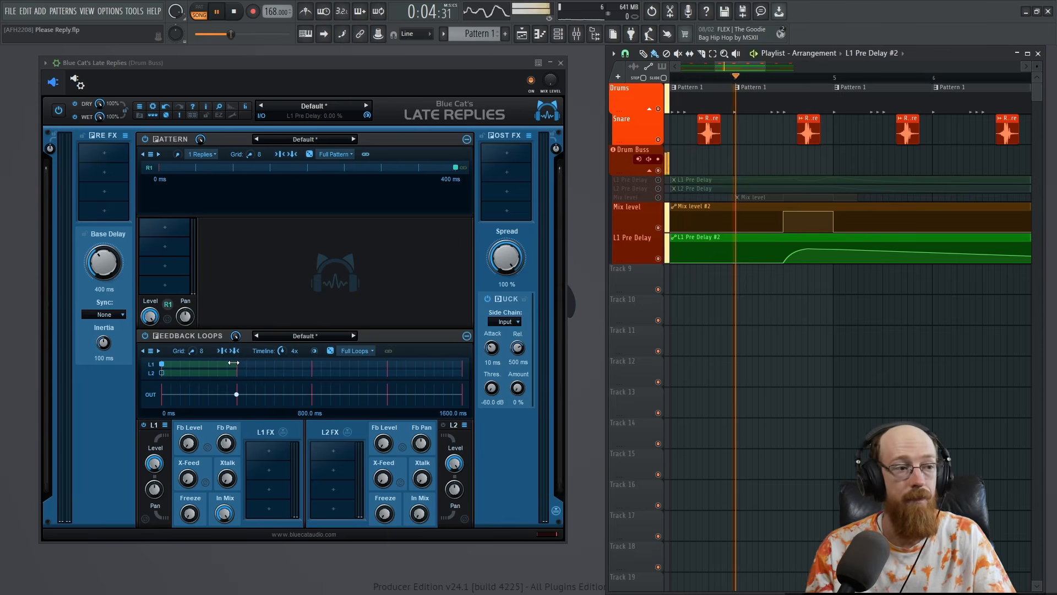
key(space)
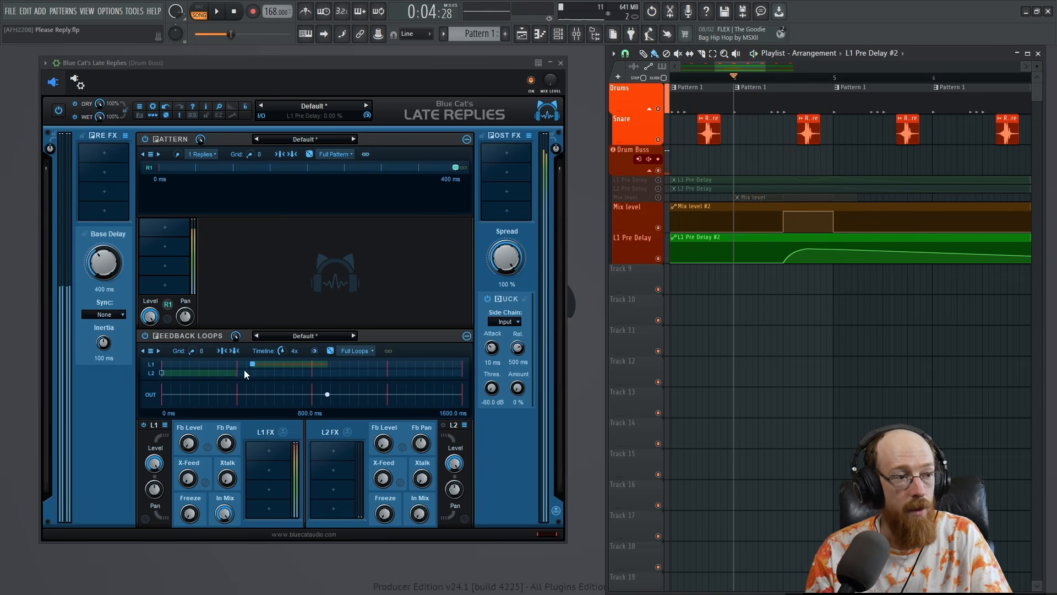
Enlarge the L1 Pre Delay track, lower the mid-fill point in bar 4, and add a curved rise to a higher peak at bar 5.
drag(807, 249, 808, 258)
drag(639, 264, 639, 361)
drag(820, 329, 821, 336)
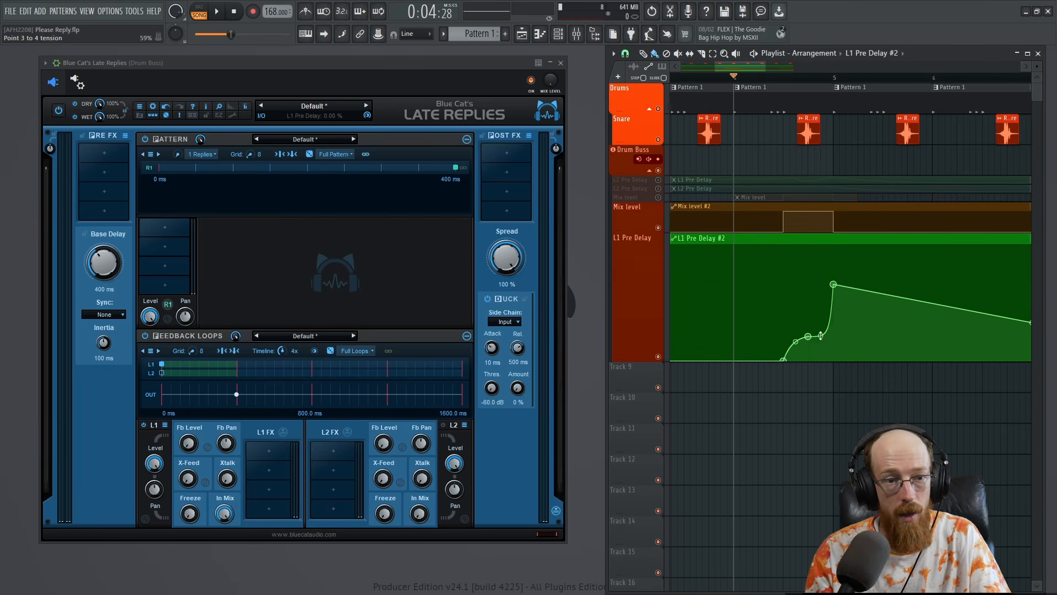
Play bar 4 twice from its start to hear the reshaped two-stage pre-delay rise.
key(space)
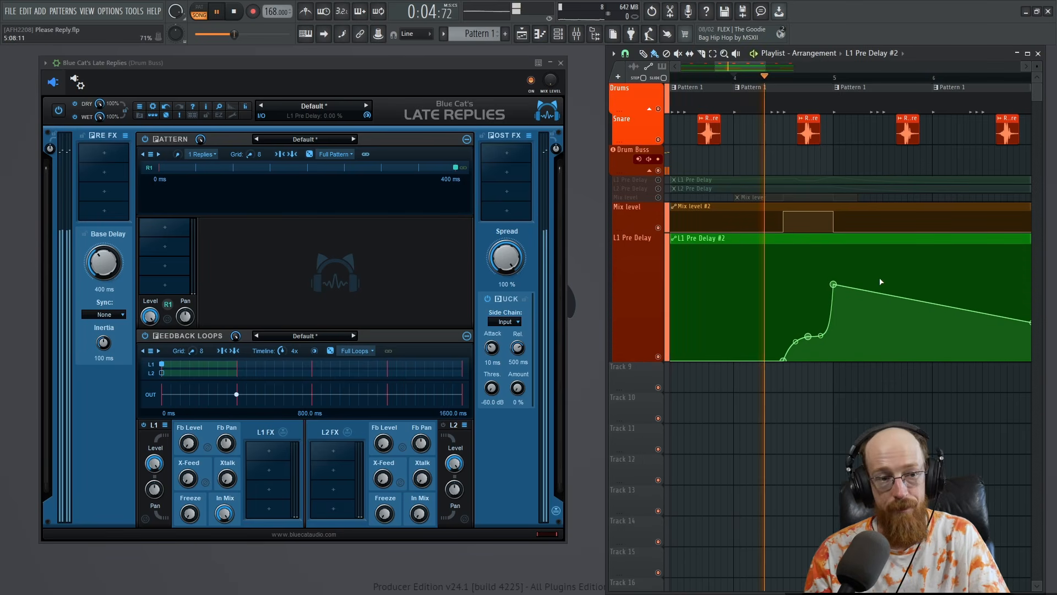
key(space)
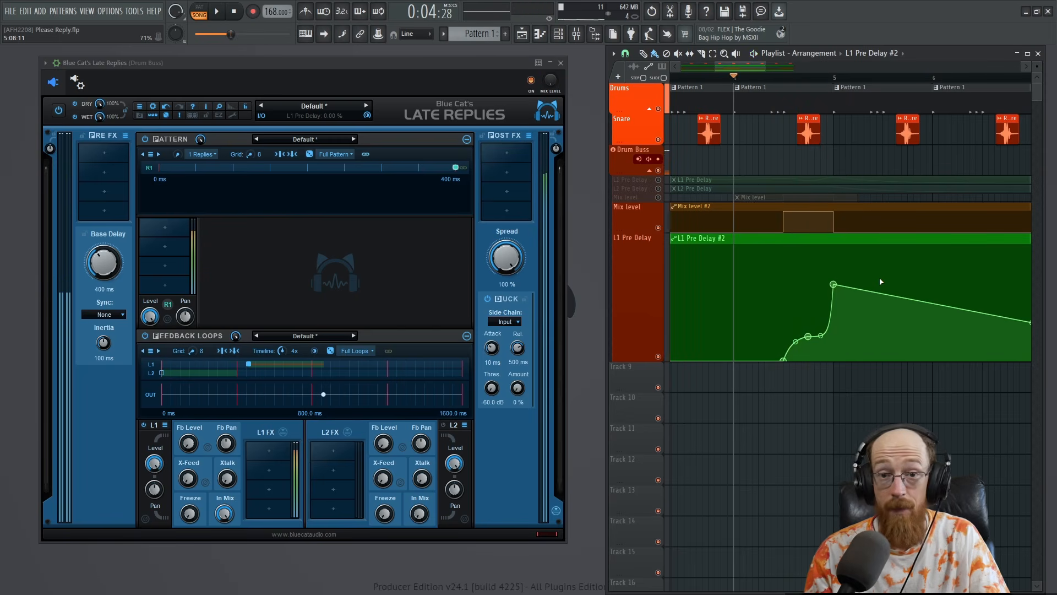
key(space)
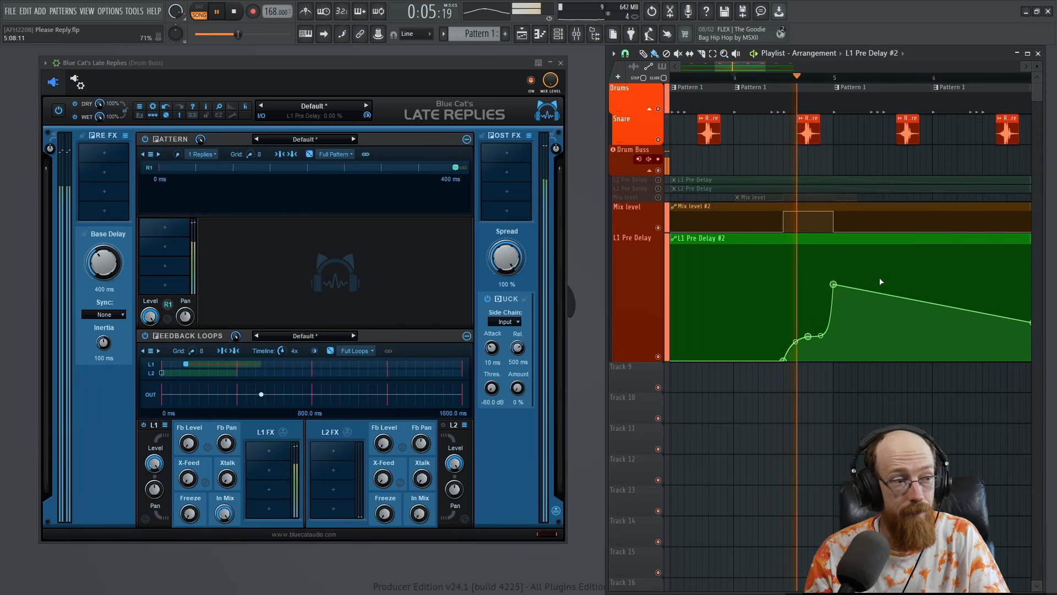
key(space)
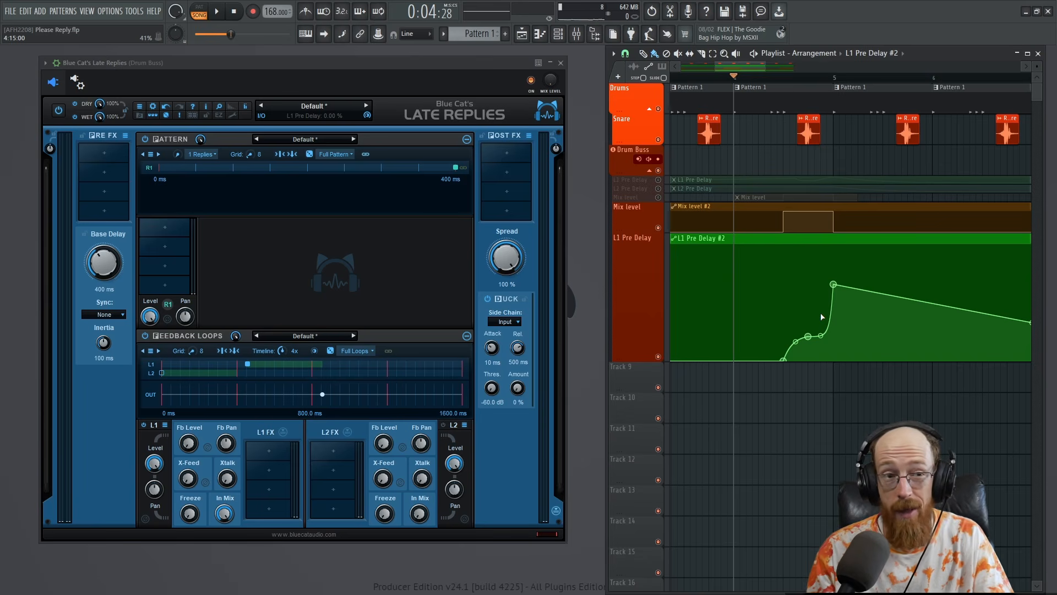
Add an L1 Pre Delay point where bar 8's mix level switches on, and bow the descent from bar 5 towards it.
scroll(798, 380, down, 4)
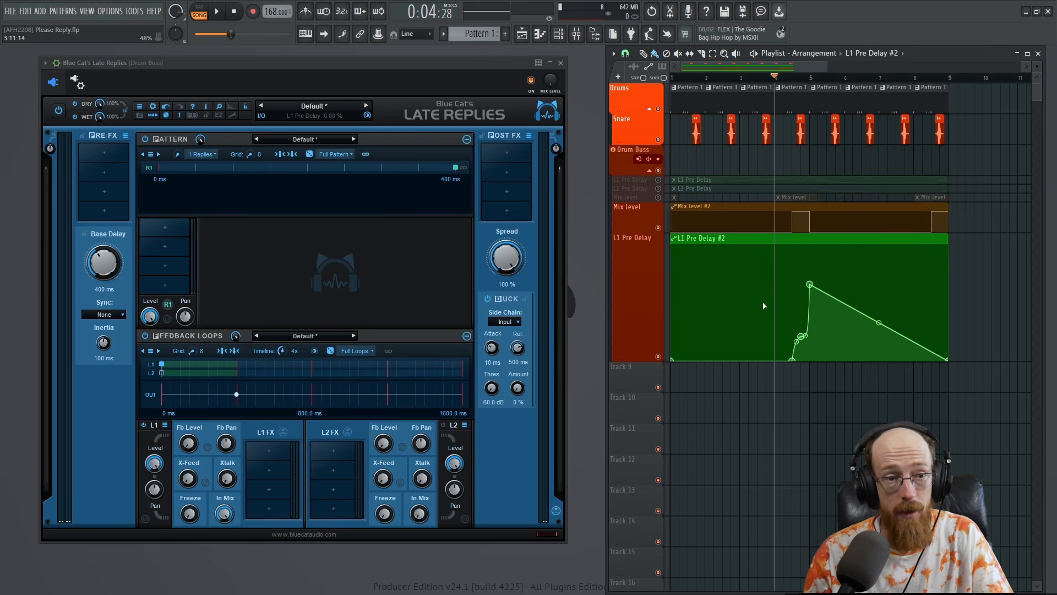
scroll(865, 300, up, 3)
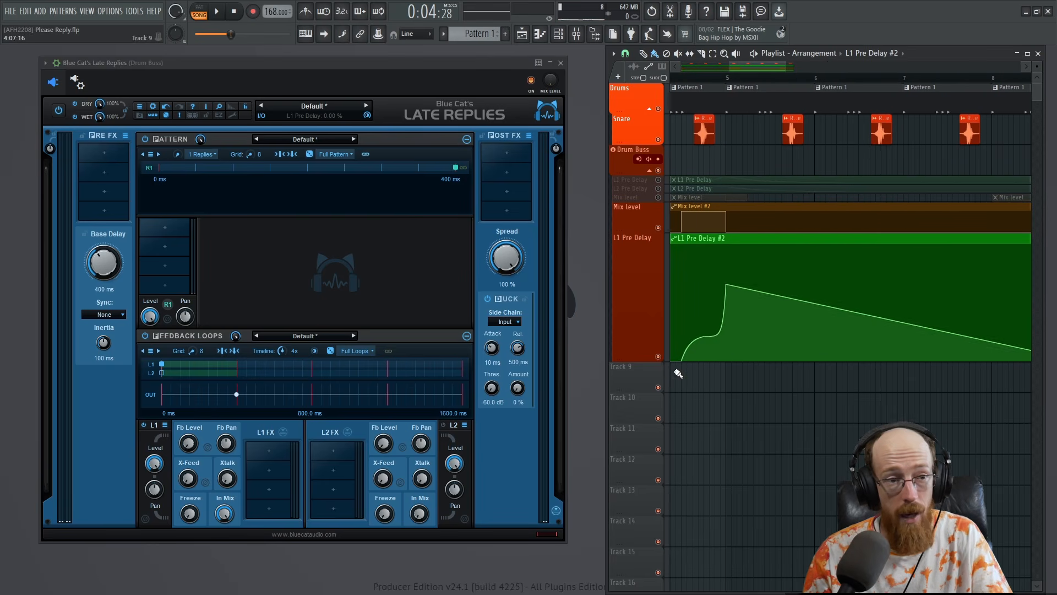
scroll(908, 267, right, 3)
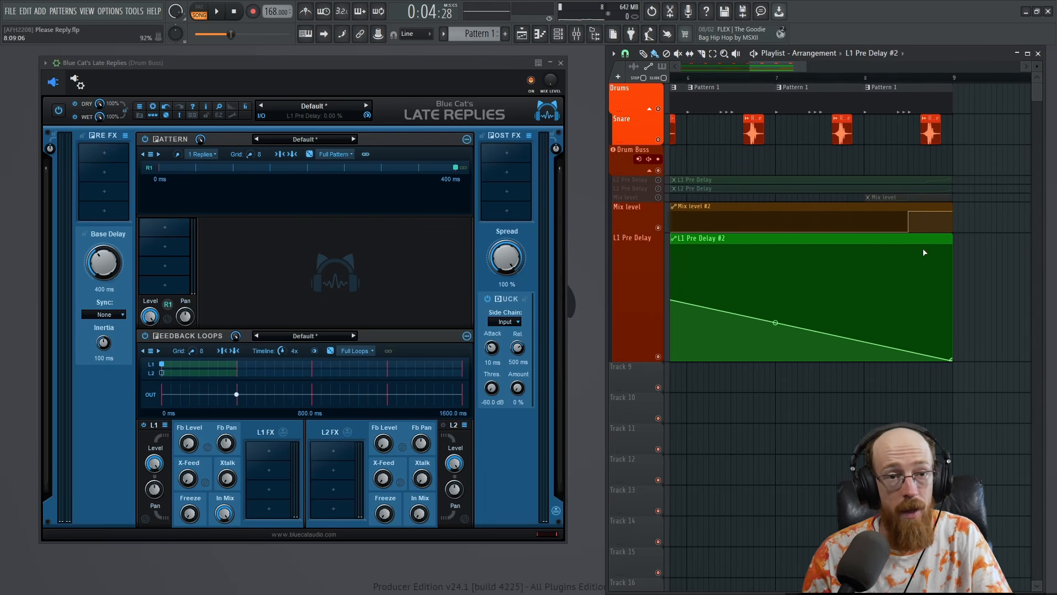
click(882, 78)
scroll(852, 281, up, 2)
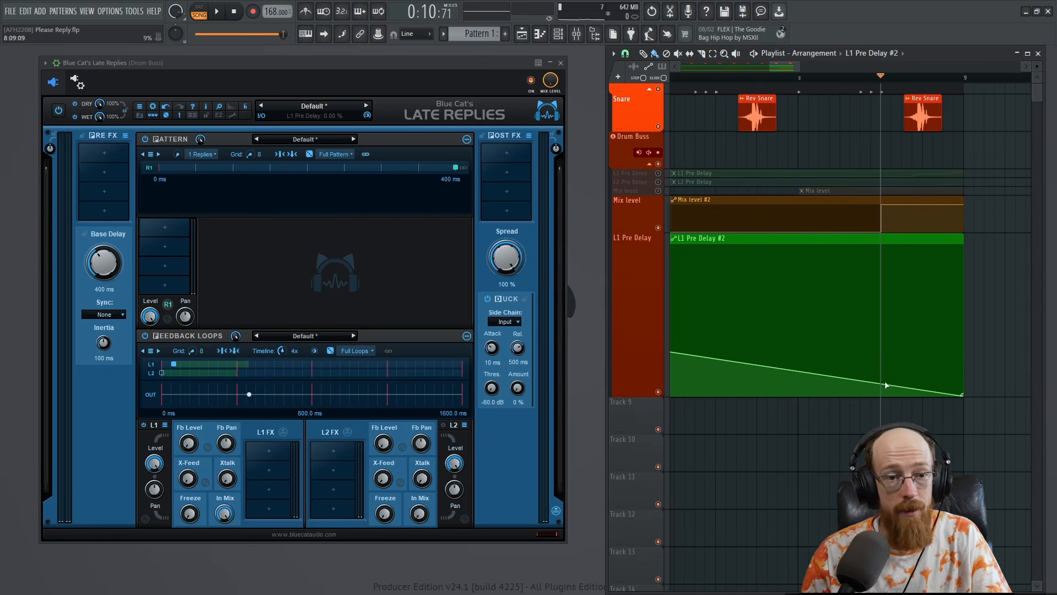
scroll(875, 384, down, 5)
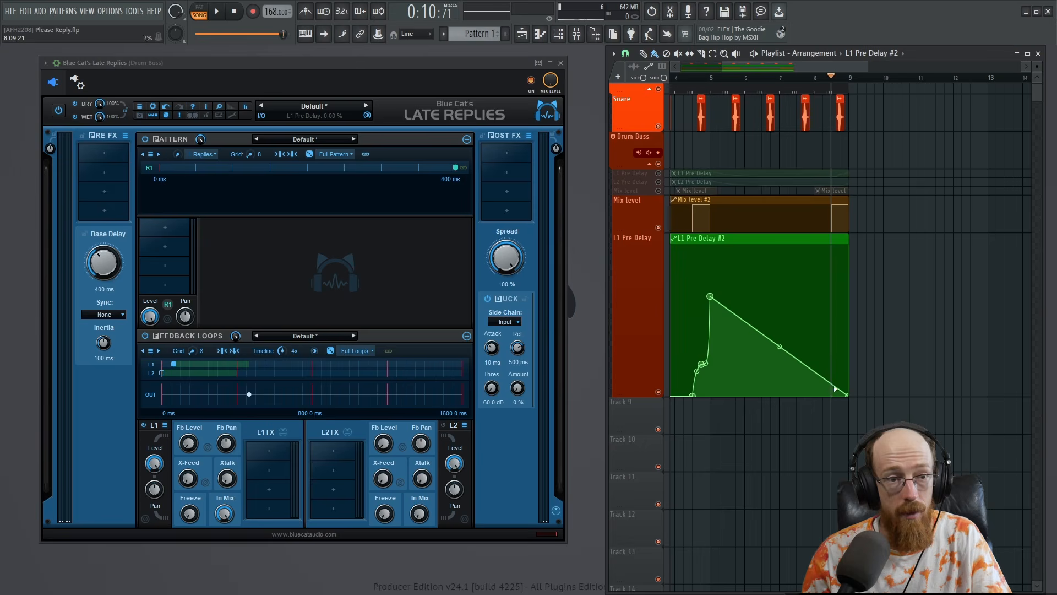
right_click(832, 386)
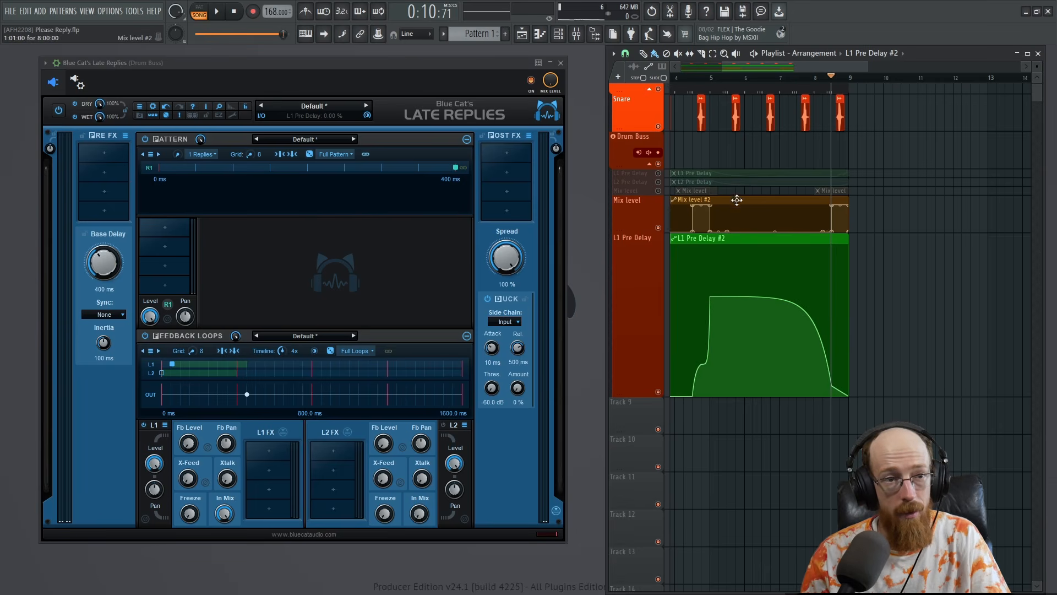
Shape a curved L1 Pre Delay peak at 8:11:00, drop it to 8% at 8:13:00, and hold that level until just before bar 9.
scroll(859, 374, up, 5)
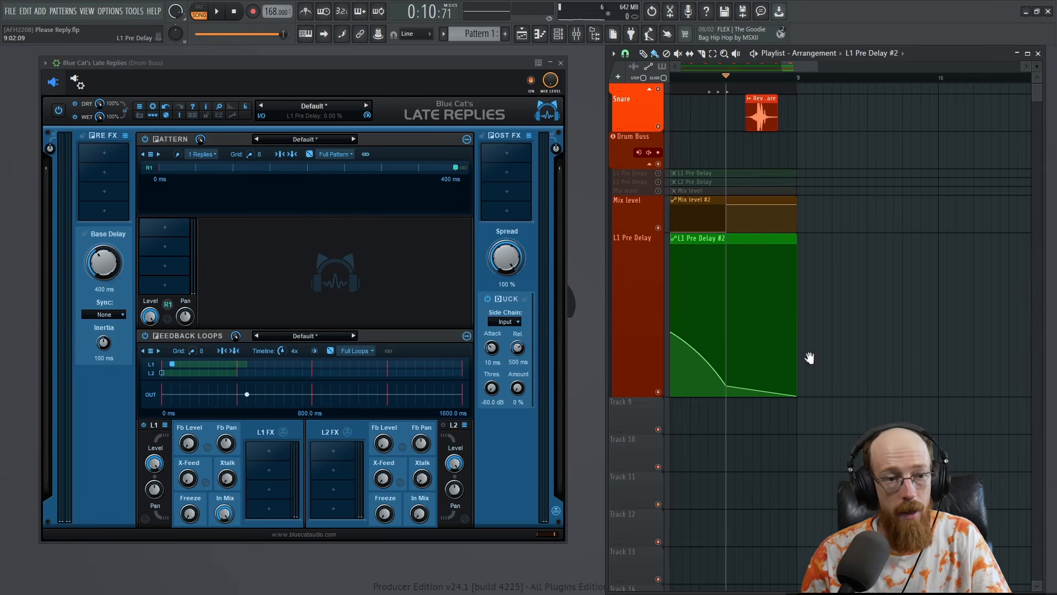
drag(802, 360, 798, 260)
mouse_move(820, 394)
mouse_down()
mouse_move(820, 419)
mouse_move(818, 385)
mouse_up()
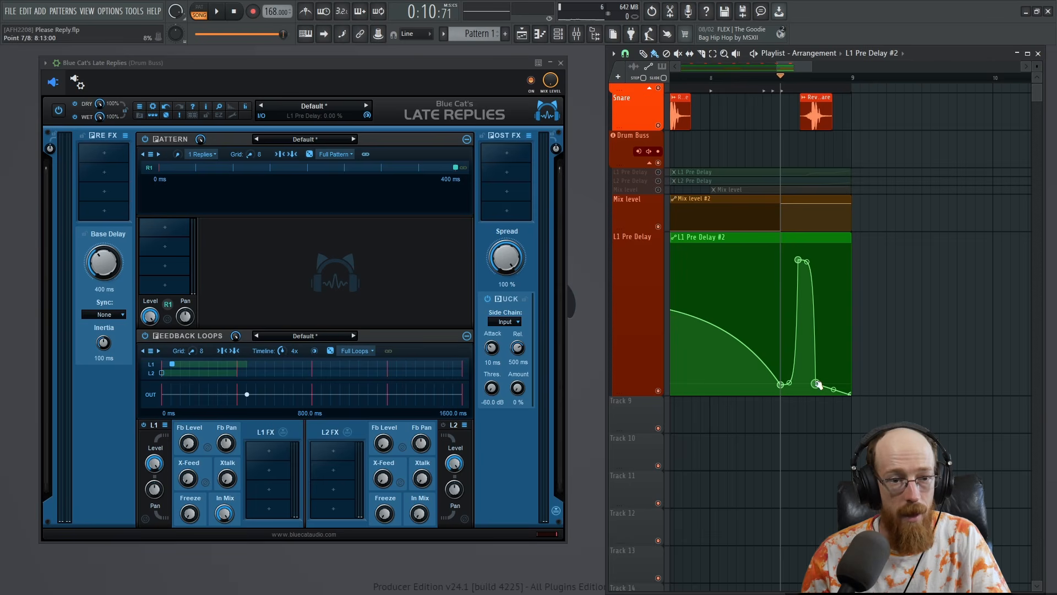
right_click(846, 384)
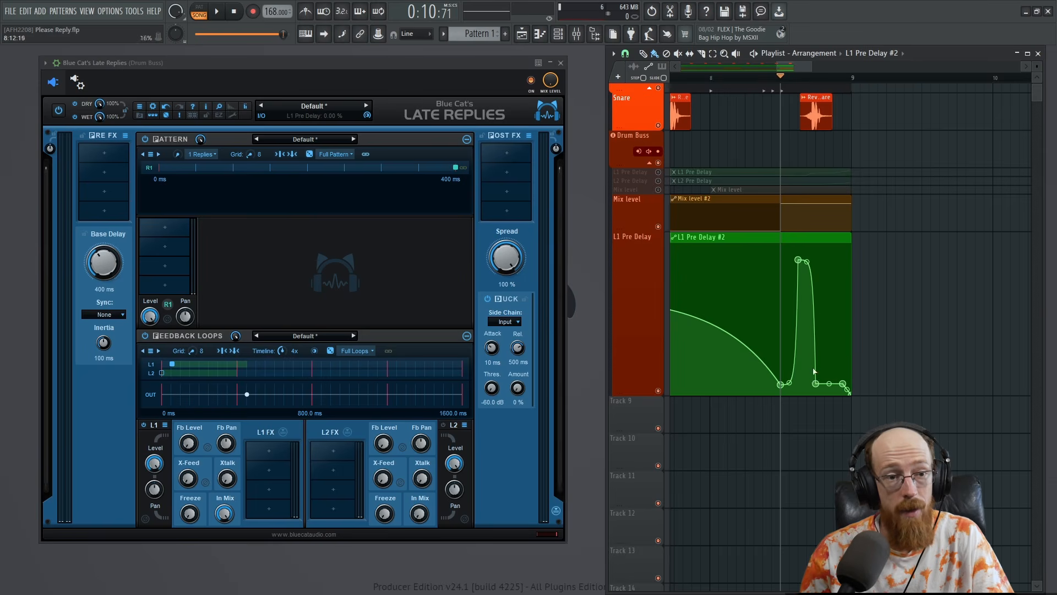
Play the bar 8 fill from its delayed section and again from the start of the bar.
scroll(824, 147, up, 1)
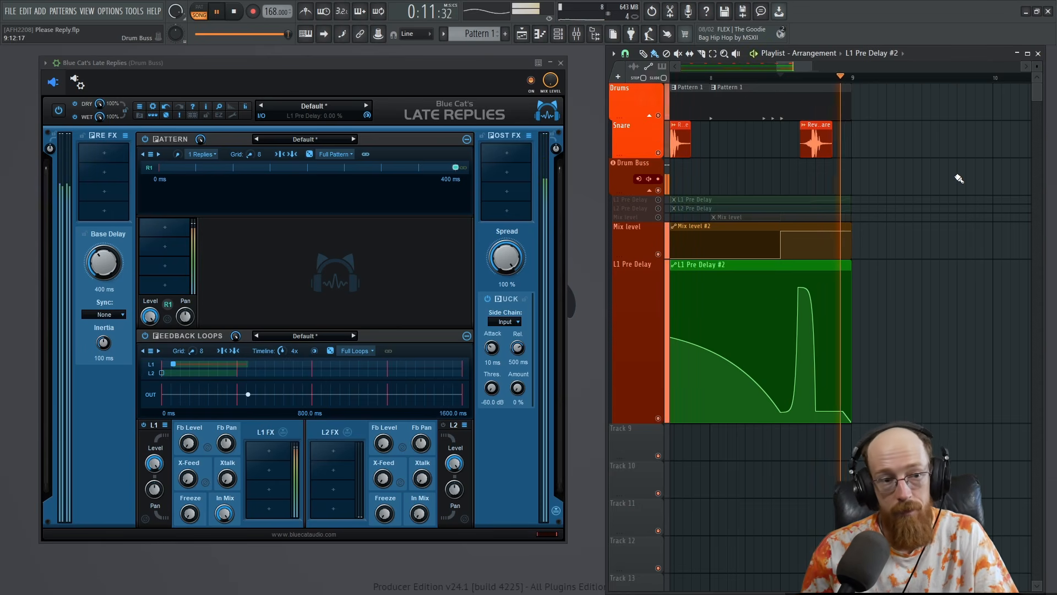
scroll(867, 165, left, 2)
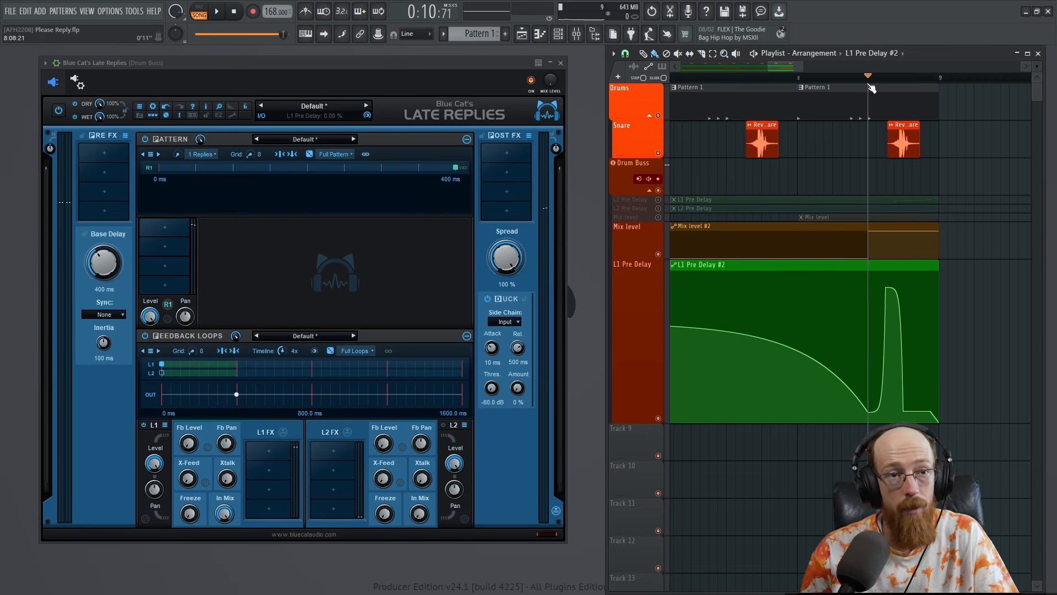
click(799, 78)
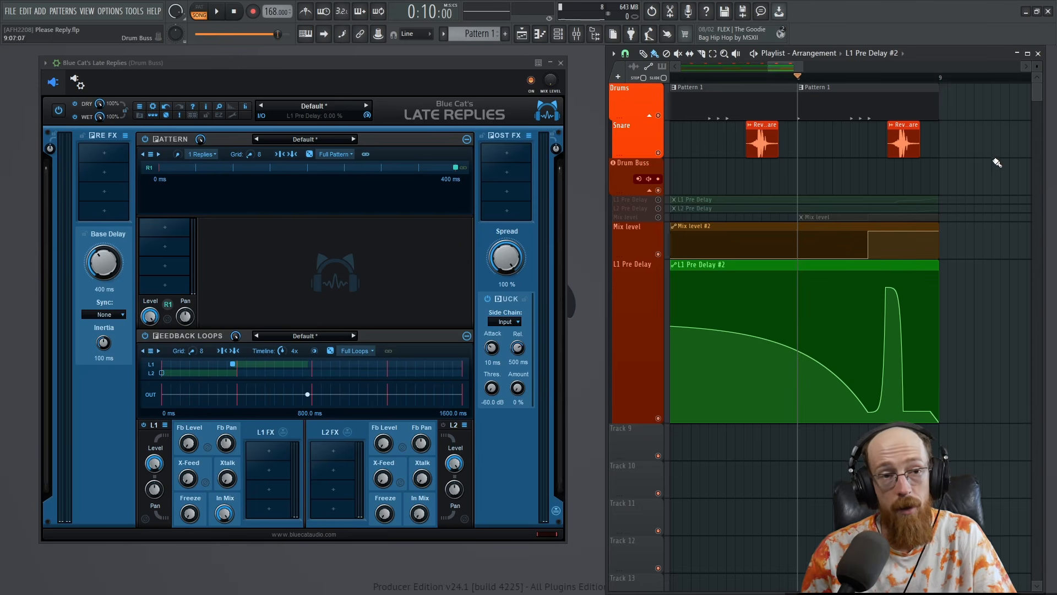
key(space)
key(space)
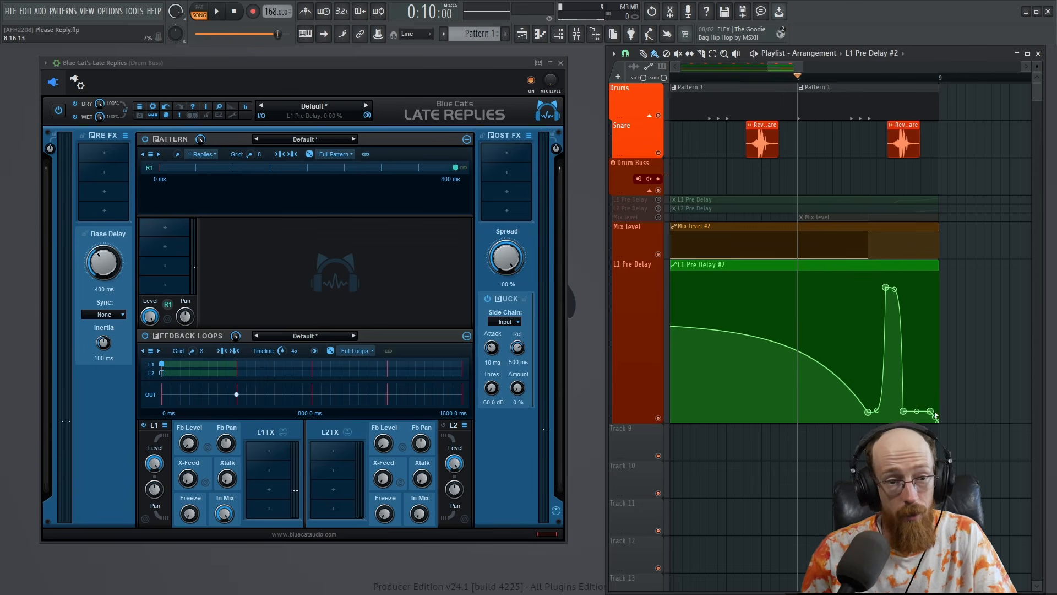
Try raising the last held pre-delay point in bar 8 into a second peak, play it, and revert the change.
drag(932, 412, 920, 290)
key(space)
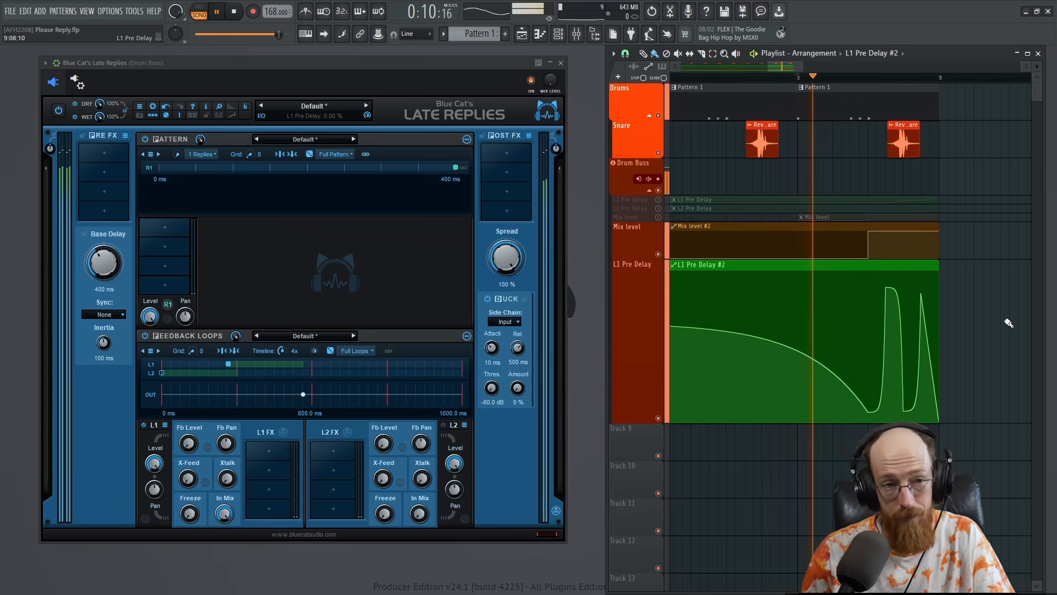
key(space)
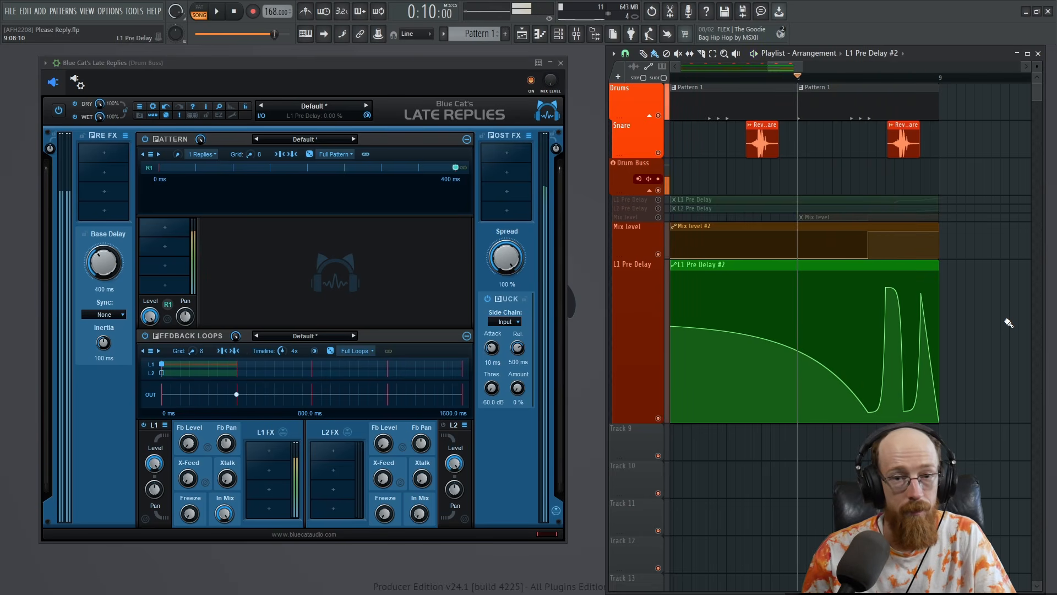
right_click(920, 292)
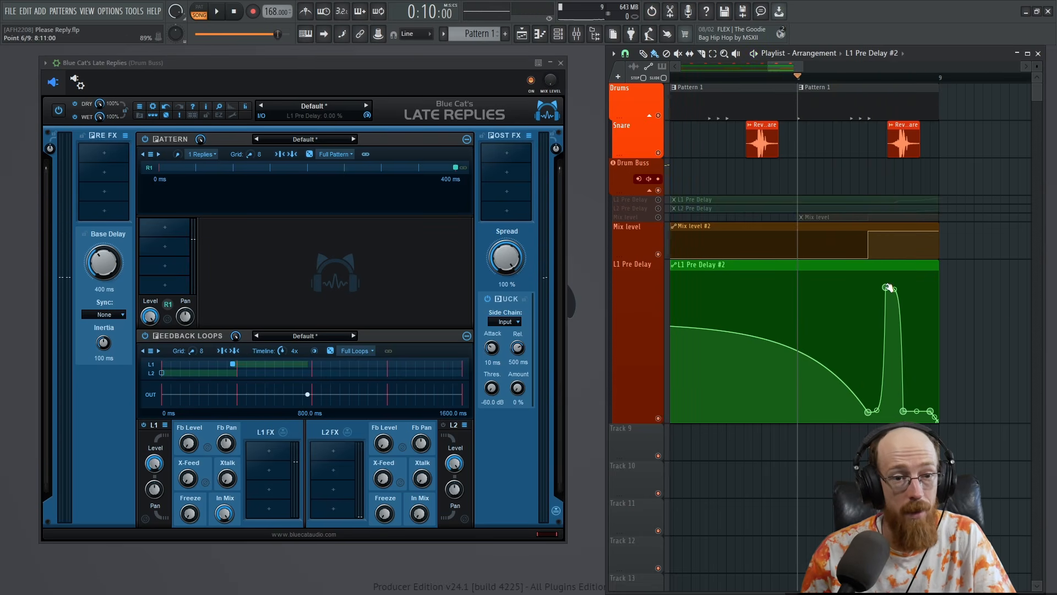
Raise the L1 Pre Delay point at 8:09:00 to 89%, level with the following peak, and play bar 8.
drag(868, 411, 869, 287)
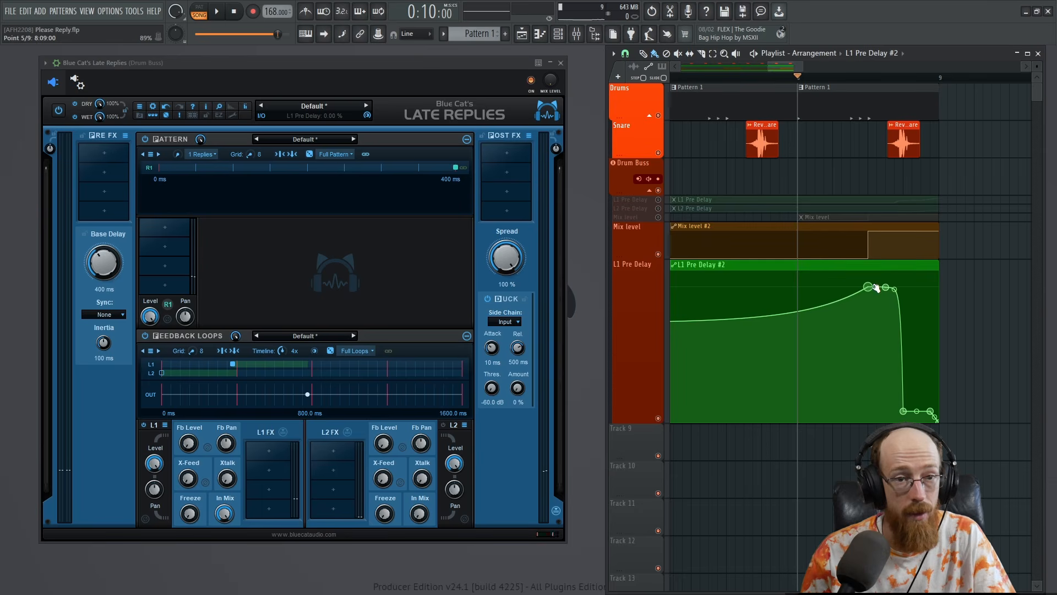
key(space)
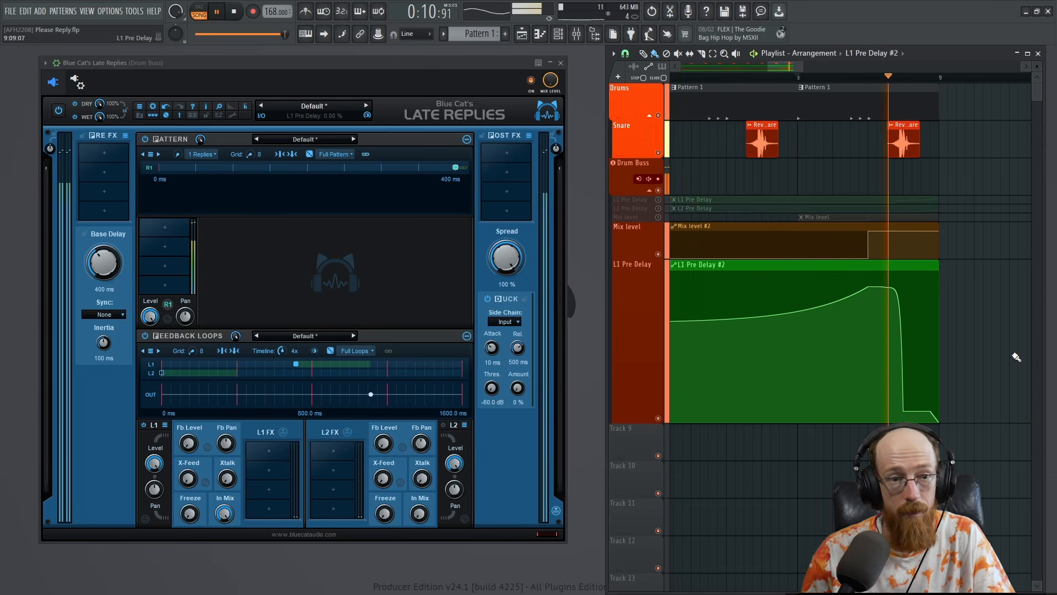
key(space)
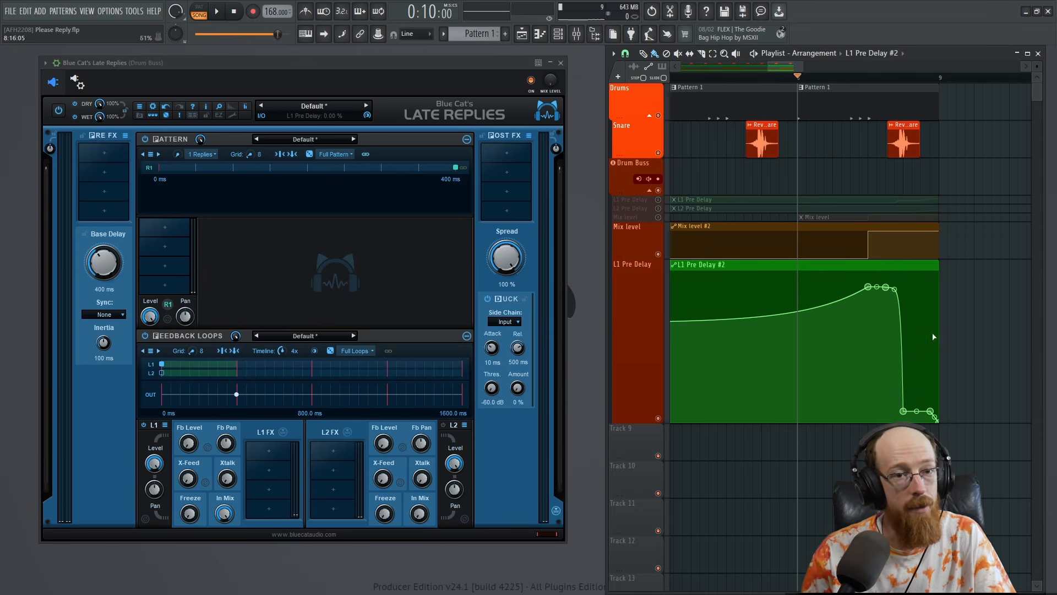
Load the built-in Reverb into the first L1 FX slot of Late Replies.
scroll(926, 325, down, 5)
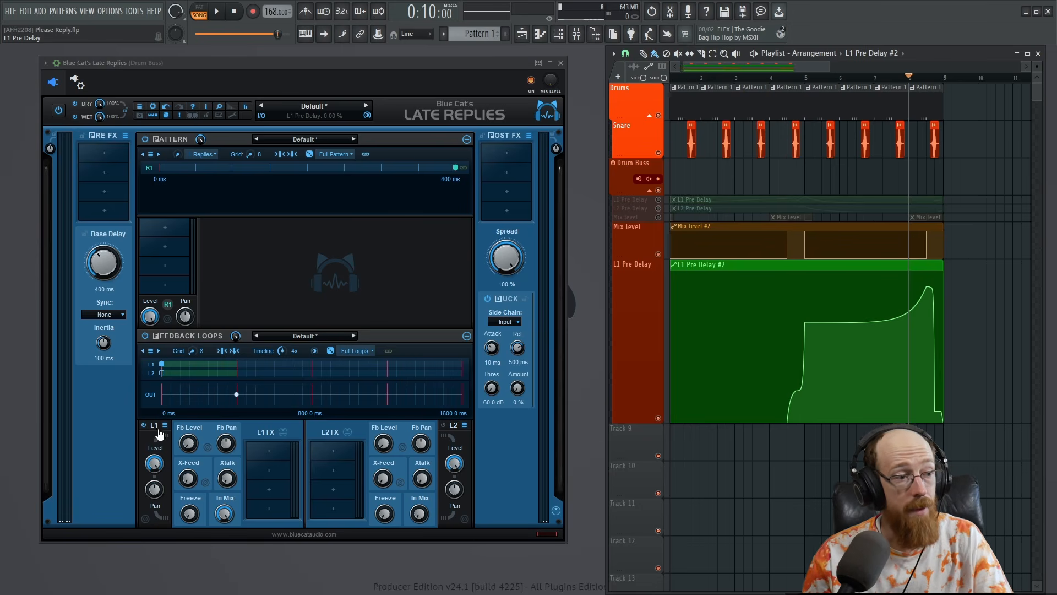
click(275, 456)
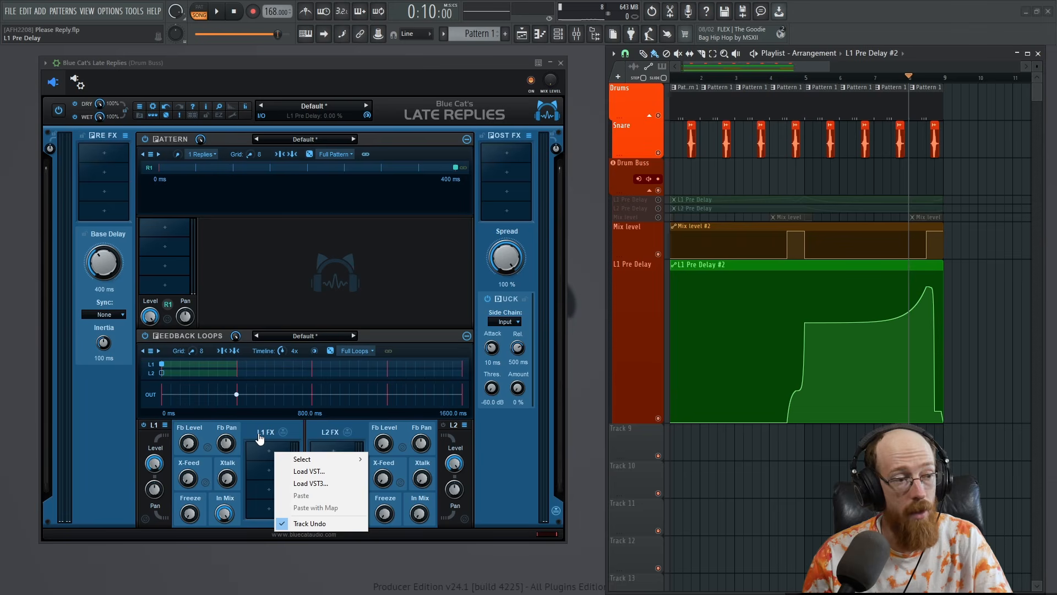
mouse_move(322, 460)
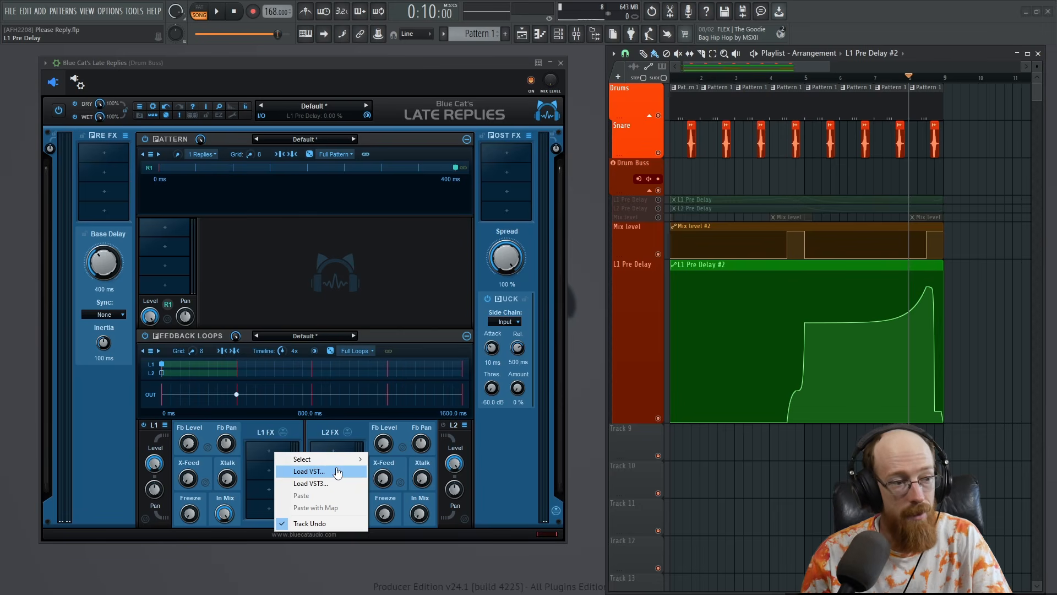
mouse_move(443, 464)
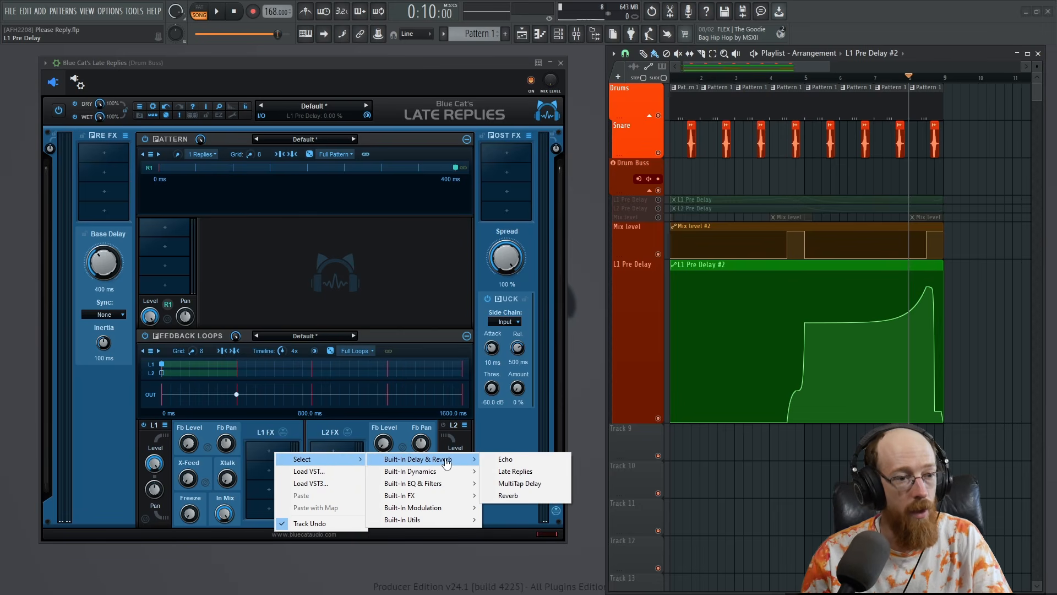
click(549, 498)
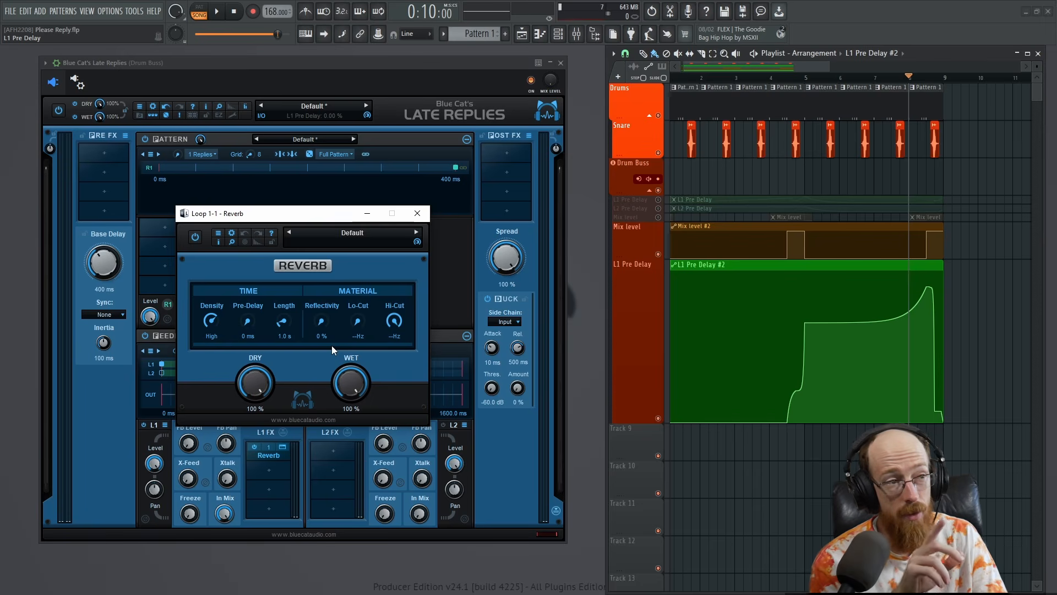
Try a reverb length of 19 s and play the fill from the start of bar 4.
drag(278, 326, 279, 302)
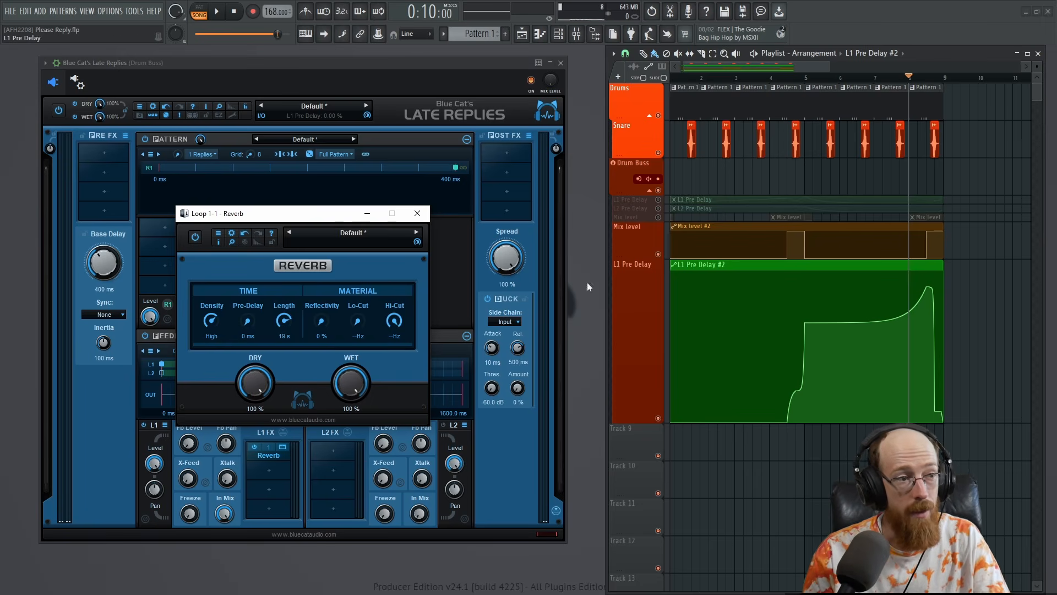
click(769, 78)
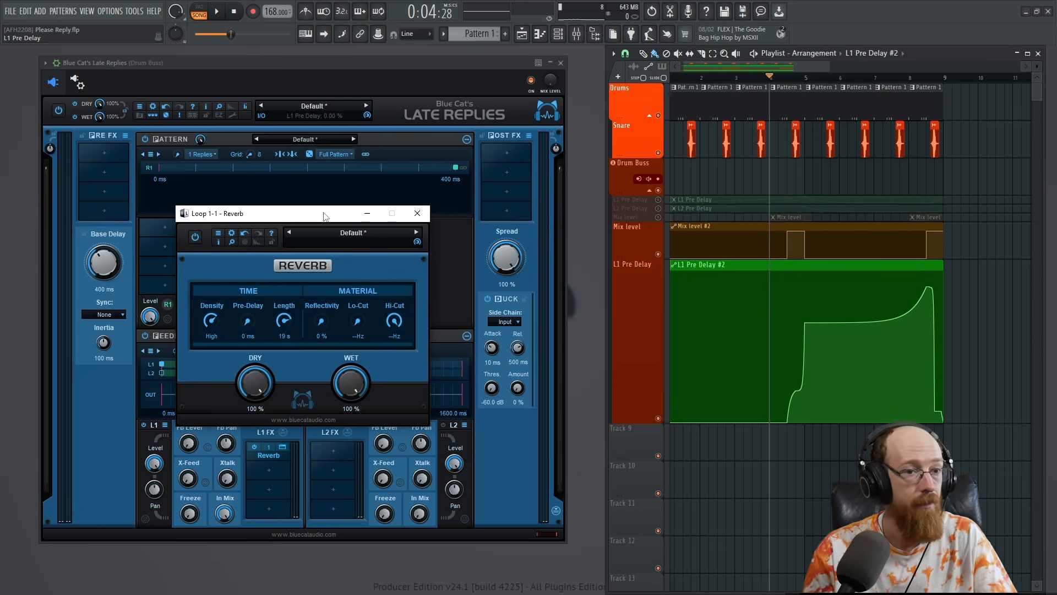
click(408, 67)
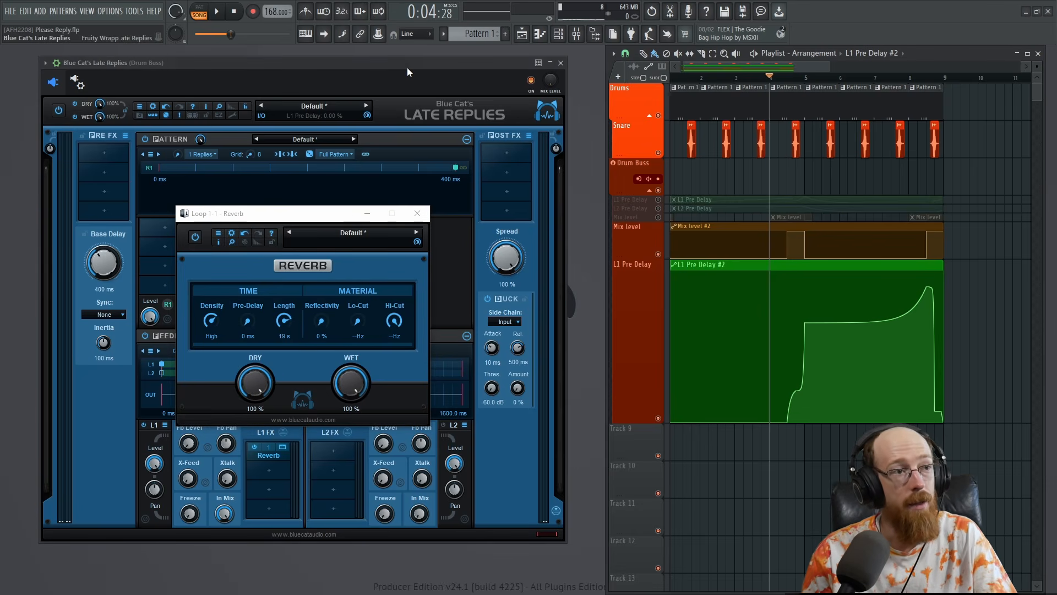
key(space)
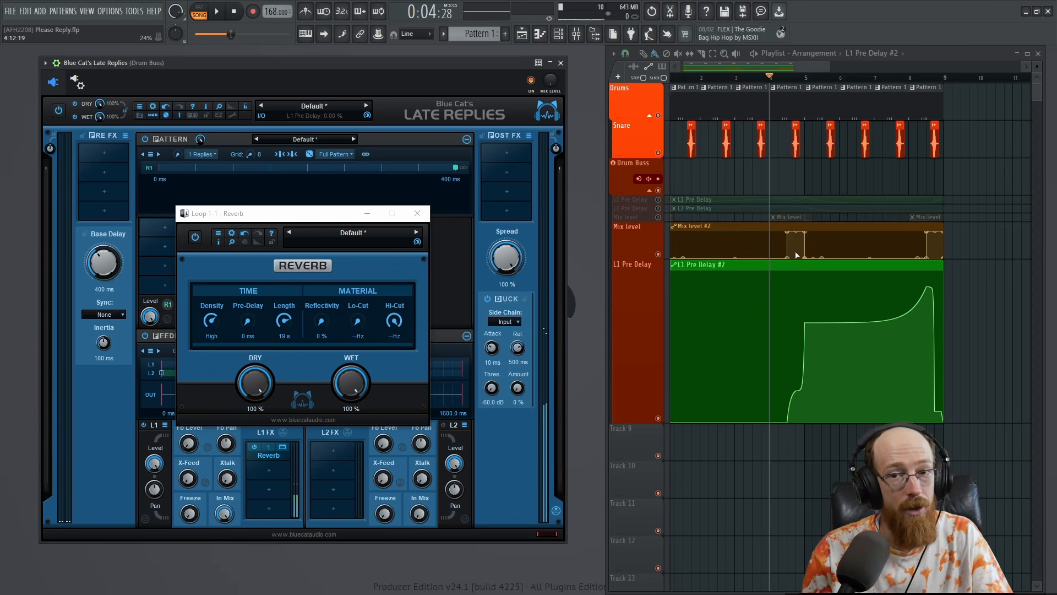
Set the reverb length to 0.59 s, play the bar 4 fill repeatedly, and close the Reverb window.
drag(273, 322, 287, 377)
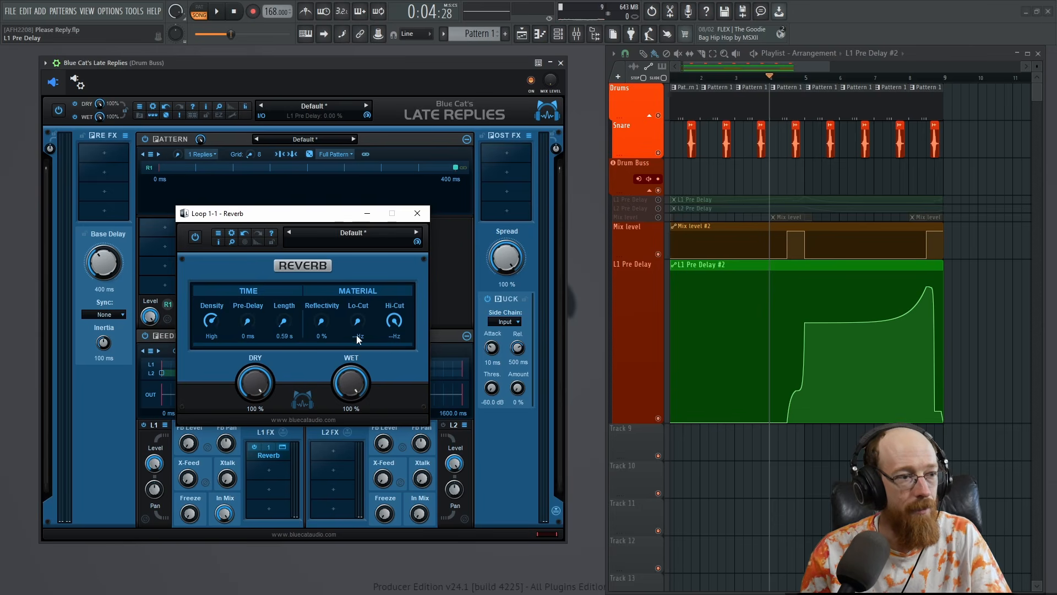
key(space)
click(372, 63)
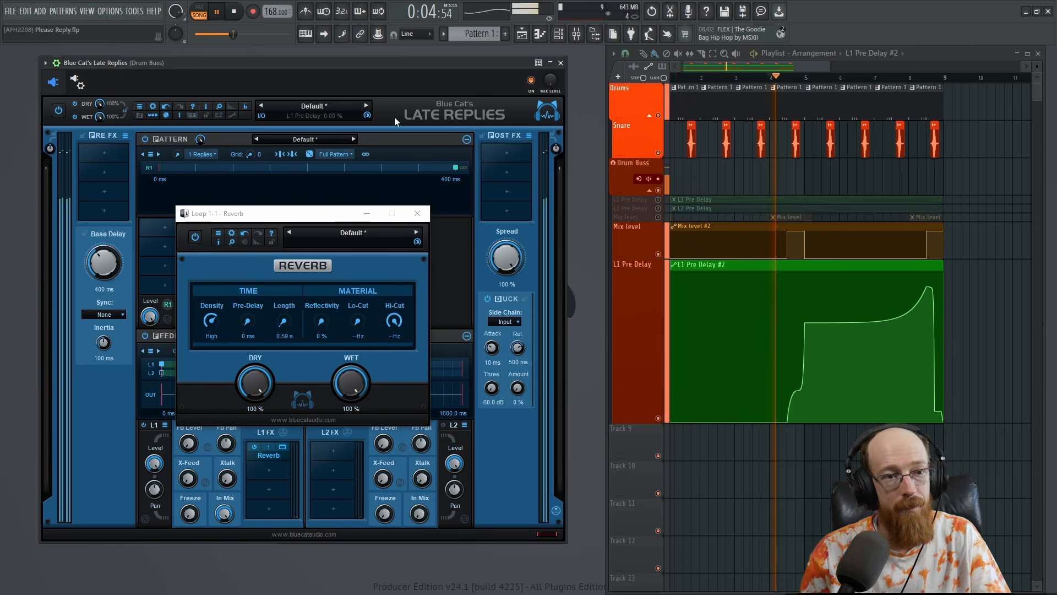
key(space)
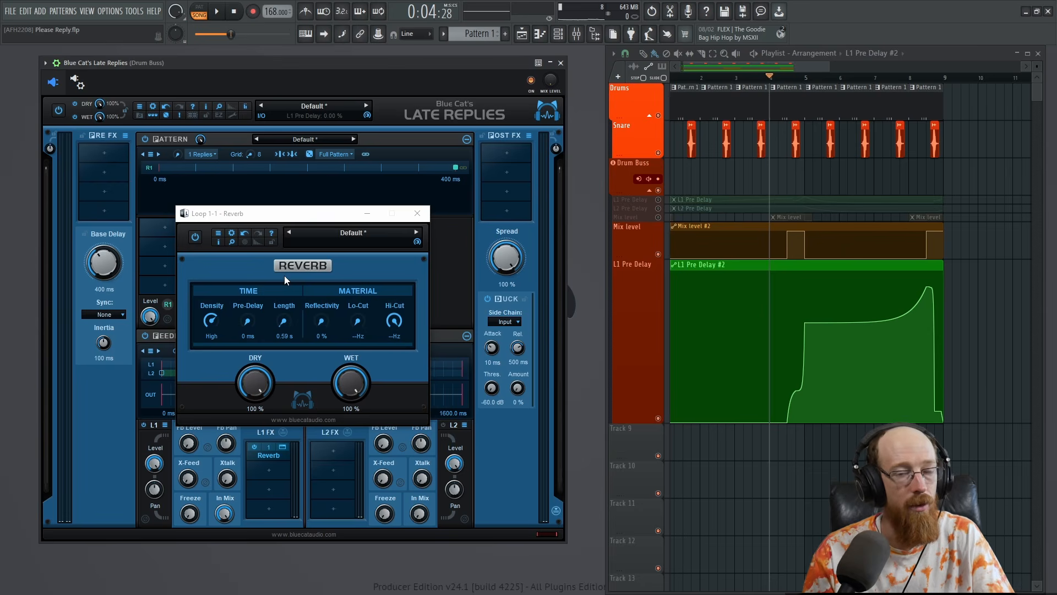
key(space)
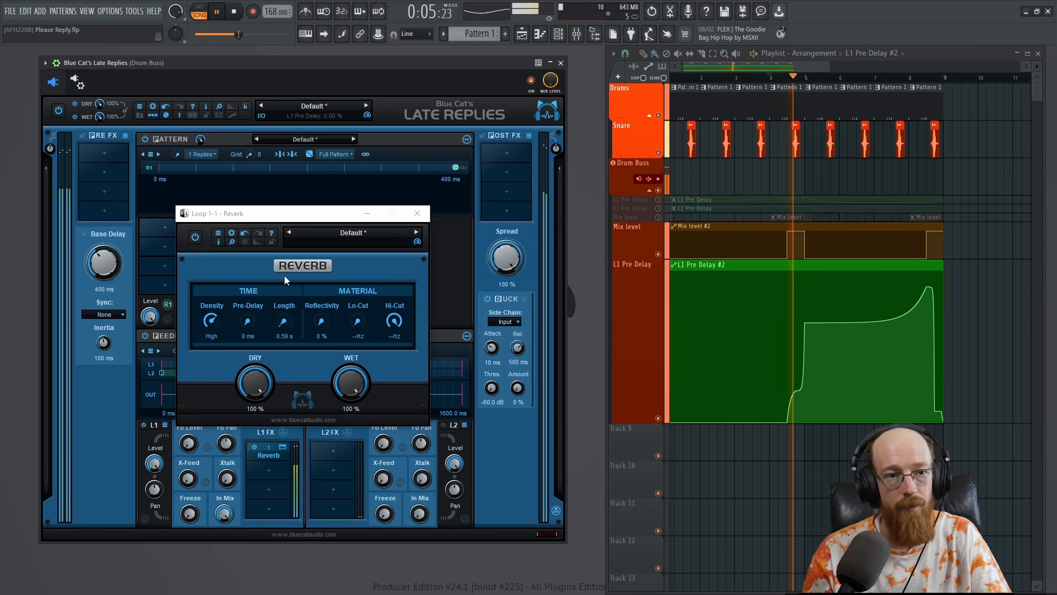
key(space)
click(417, 213)
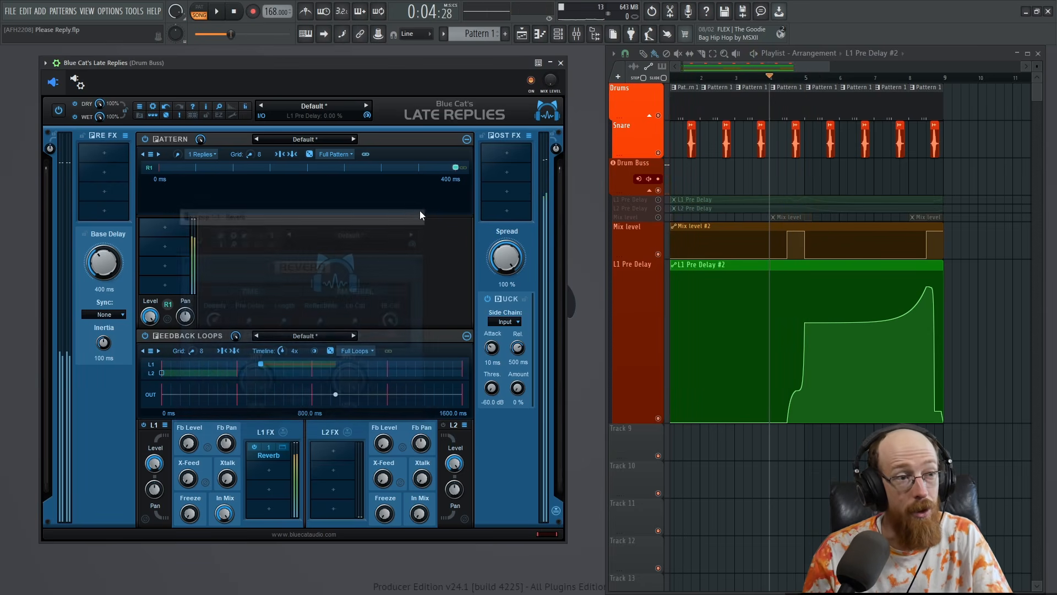
Load the built-in Compressor below the Reverb in L1 FX with −32 dB threshold, 0.7 ms attack and +10 dB makeup gain.
click(274, 478)
mouse_move(309, 479)
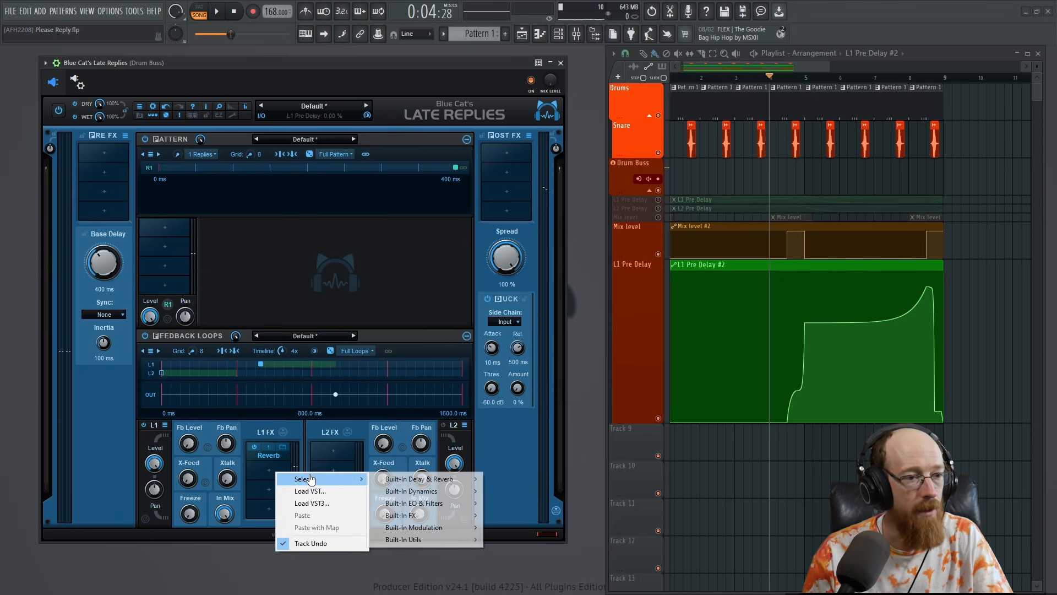
mouse_move(452, 494)
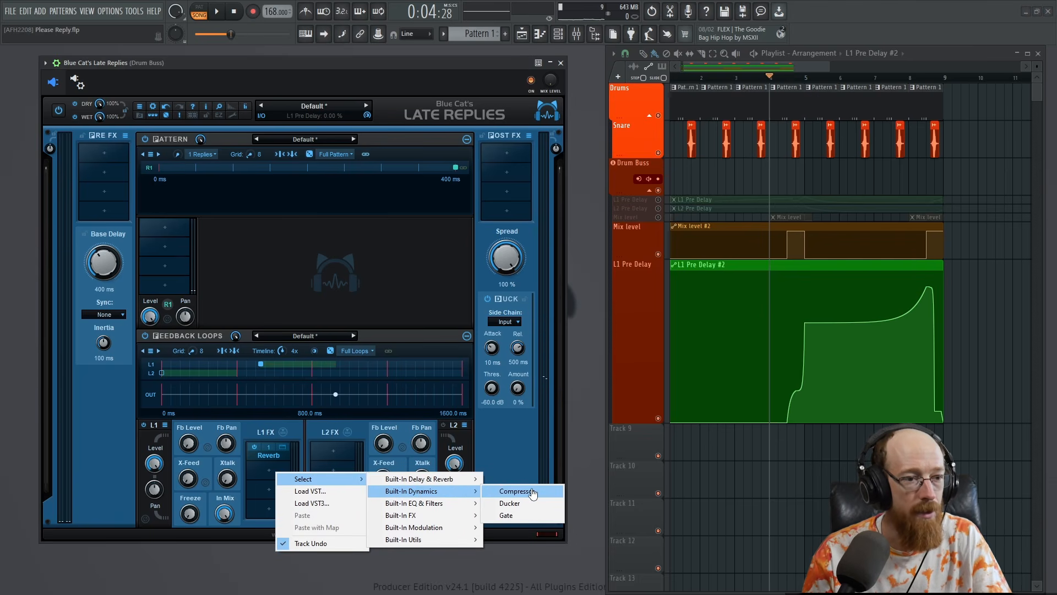
click(533, 492)
mouse_move(238, 279)
mouse_down()
mouse_move(241, 352)
mouse_move(236, 294)
mouse_up()
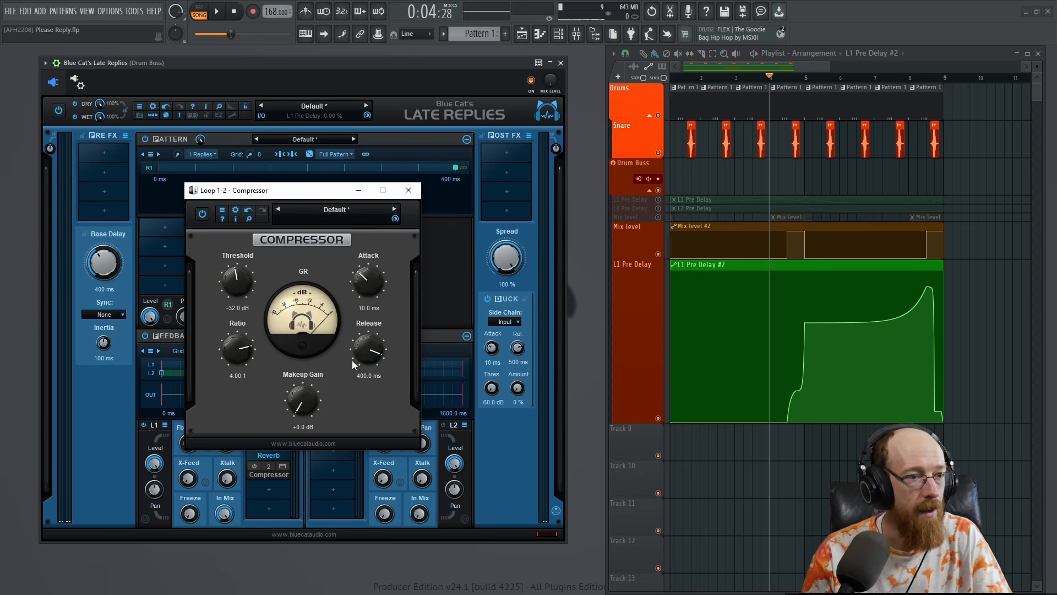
drag(372, 292, 370, 314)
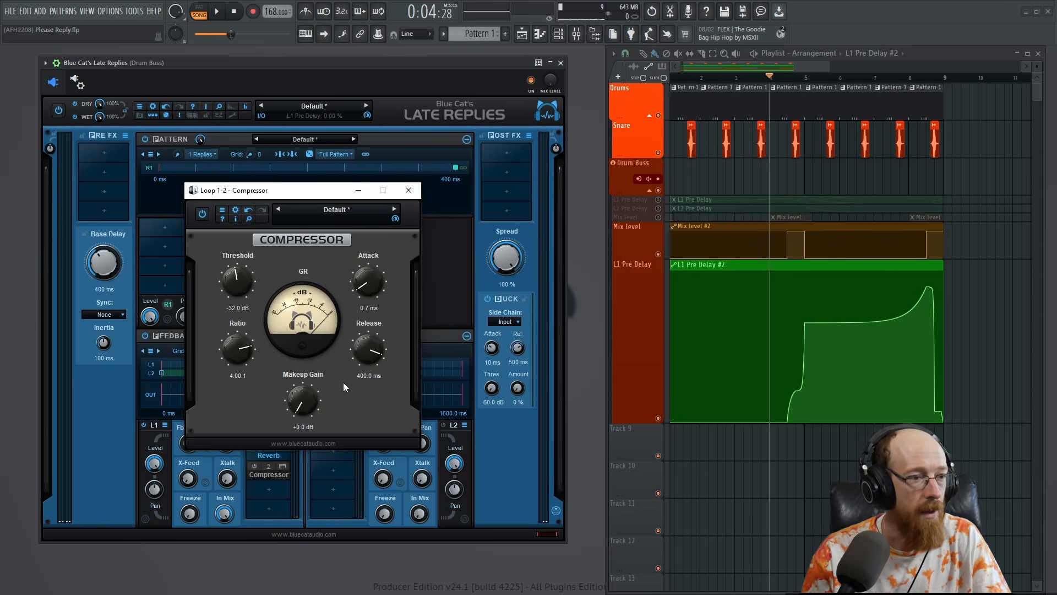
drag(307, 411, 305, 390)
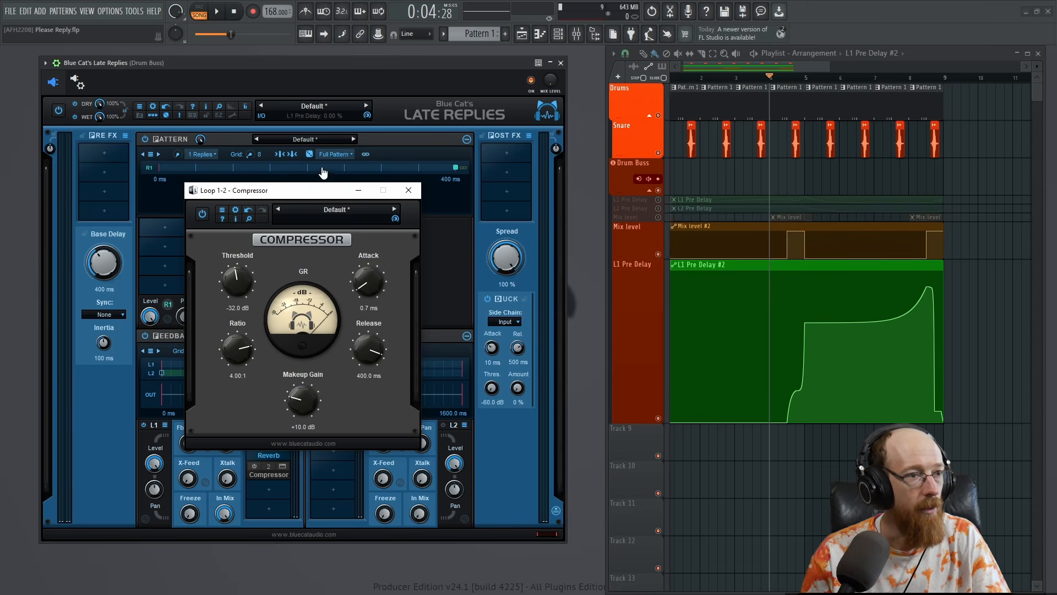
Raise the Compressor's makeup gain to +23 dB during playback, then stop playback and close its window.
key(space)
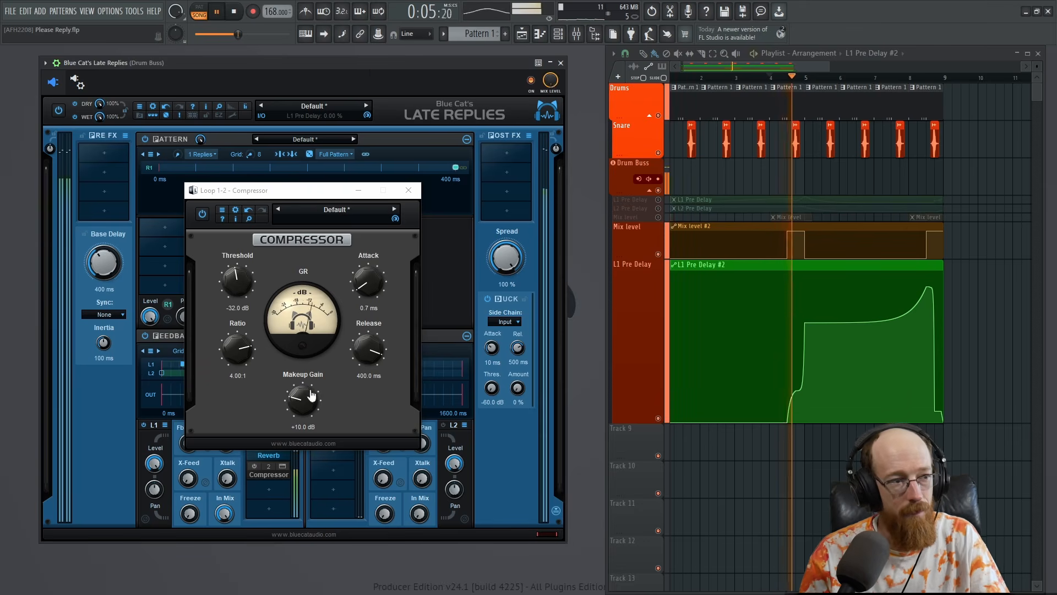
mouse_move(303, 405)
mouse_down()
mouse_move(307, 373)
mouse_move(303, 409)
mouse_up()
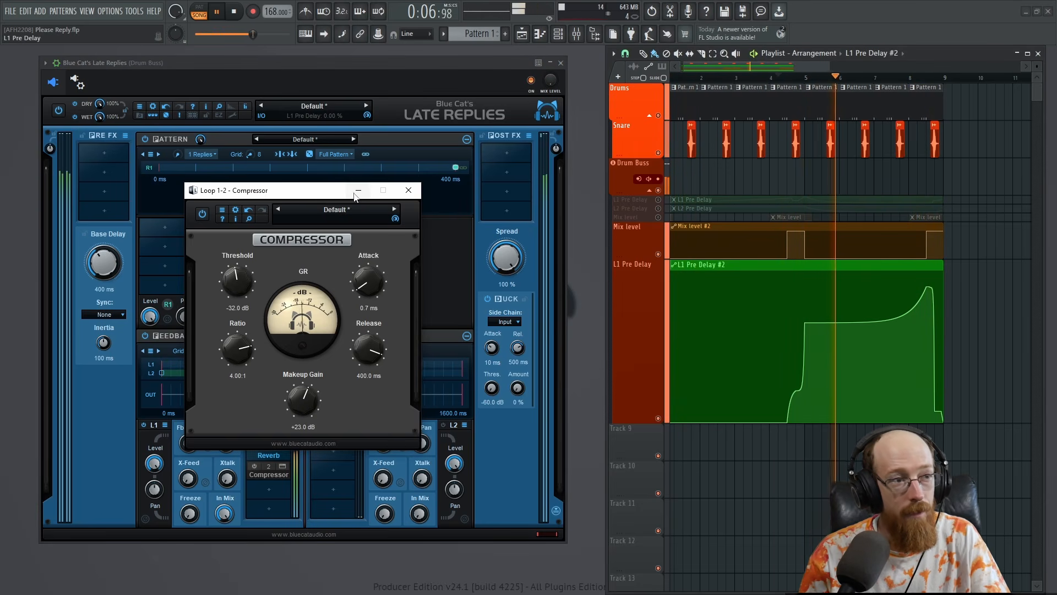
click(405, 192)
key(space)
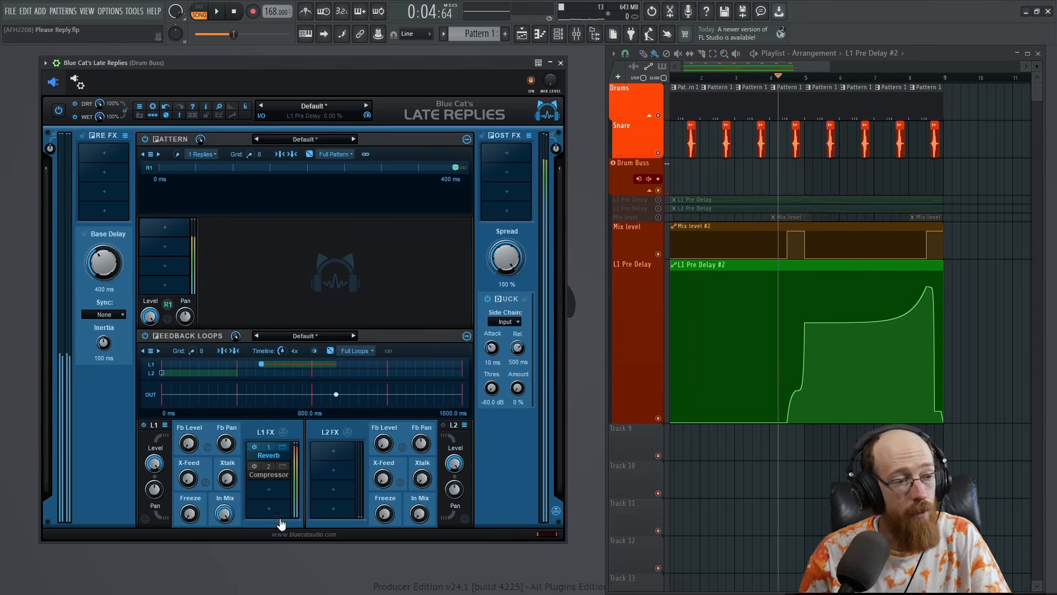
Move the Compressor to the third L1 FX slot and load the built-in Wave Shaper between it and the Reverb.
click(264, 472)
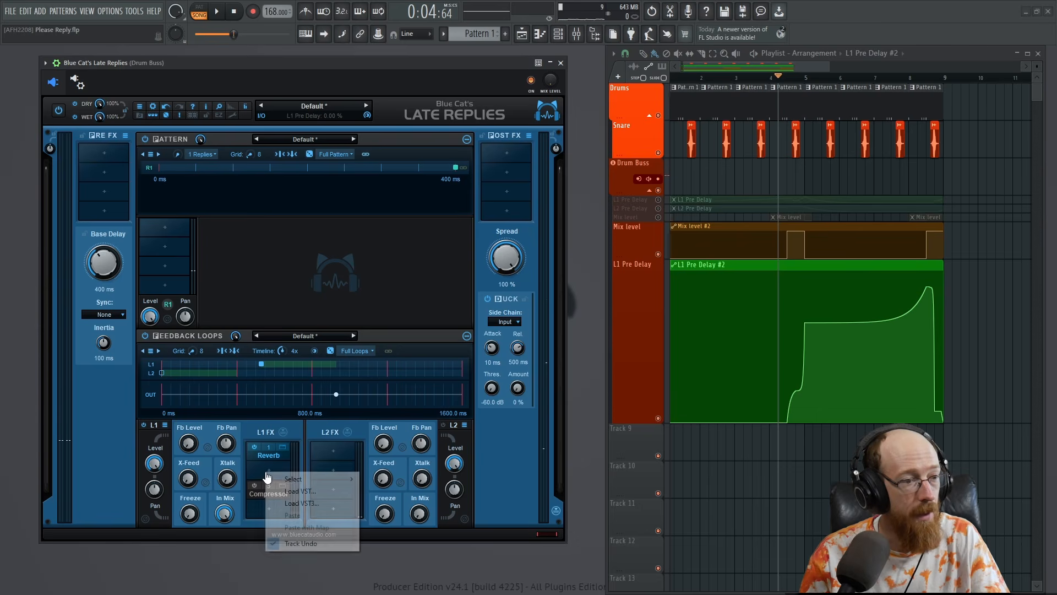
mouse_move(303, 479)
mouse_move(454, 490)
mouse_move(456, 518)
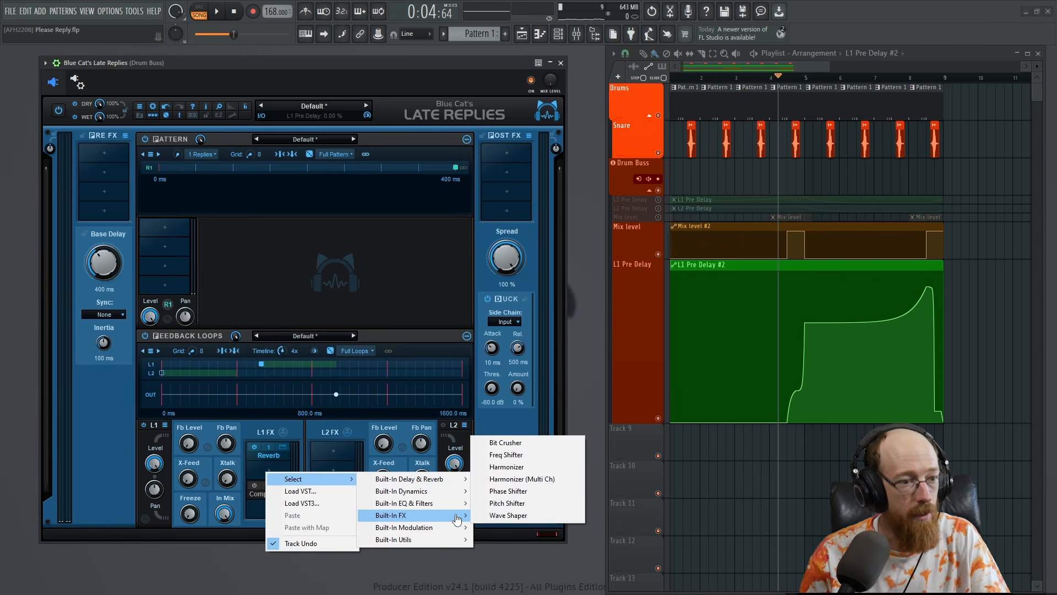
click(503, 515)
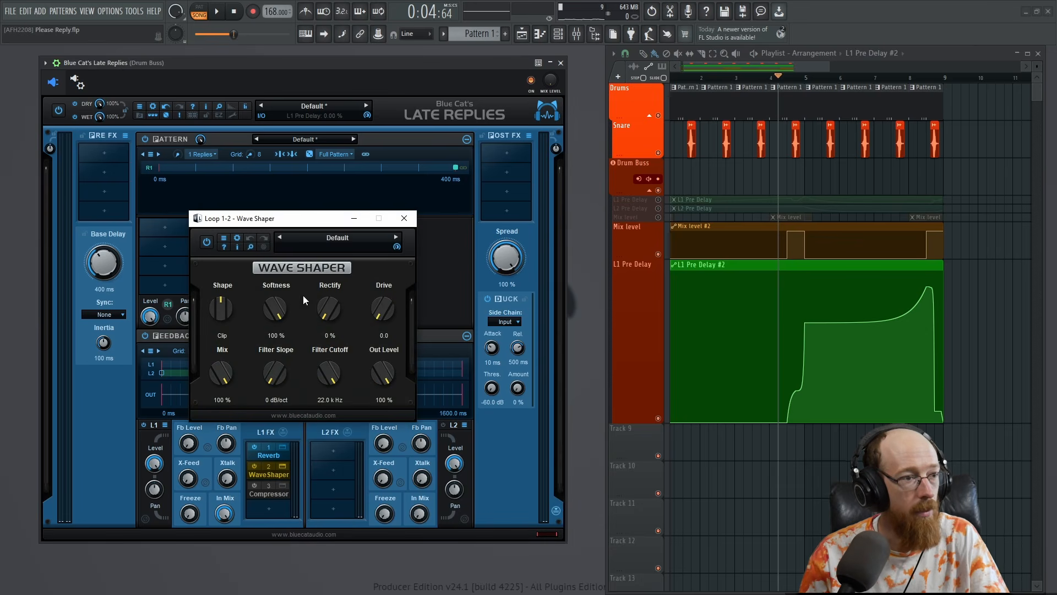
Set the Wave Shaper's shape to Saturate and its drive to 6.1, and play the bar 4 fill.
drag(221, 301, 225, 339)
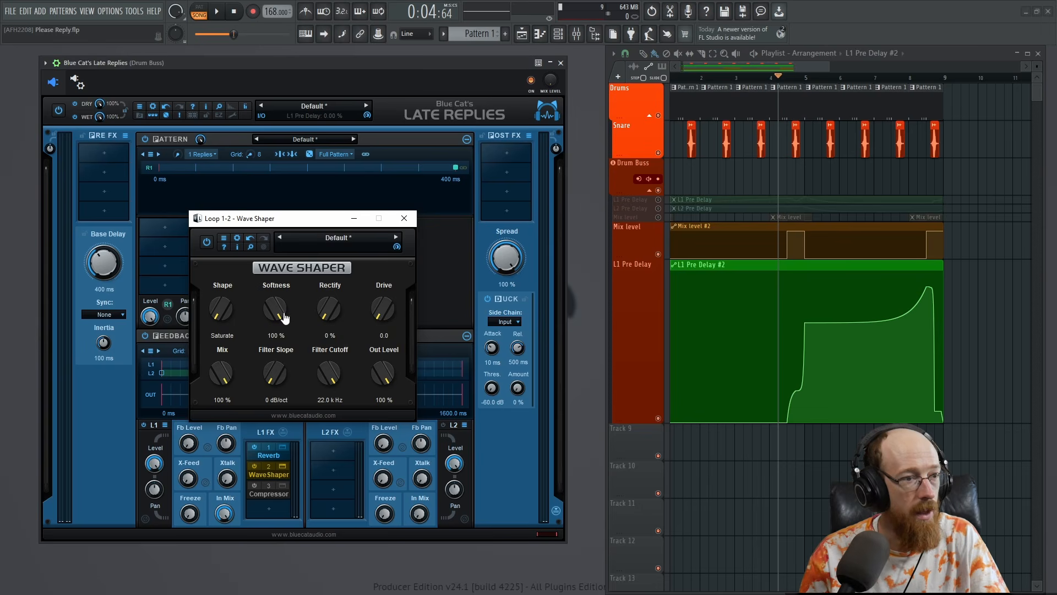
drag(382, 314, 386, 274)
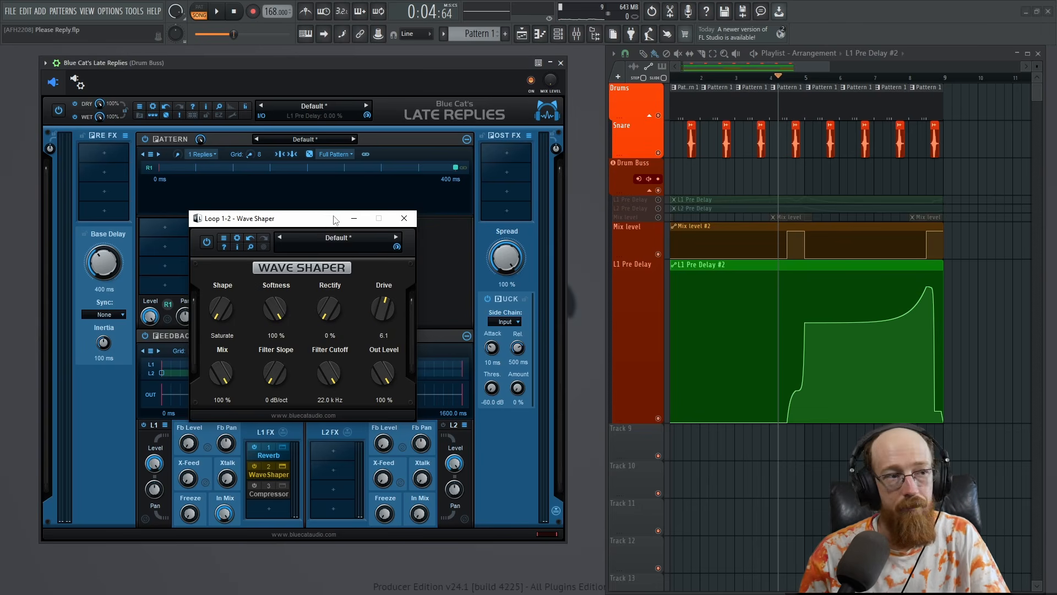
key(space)
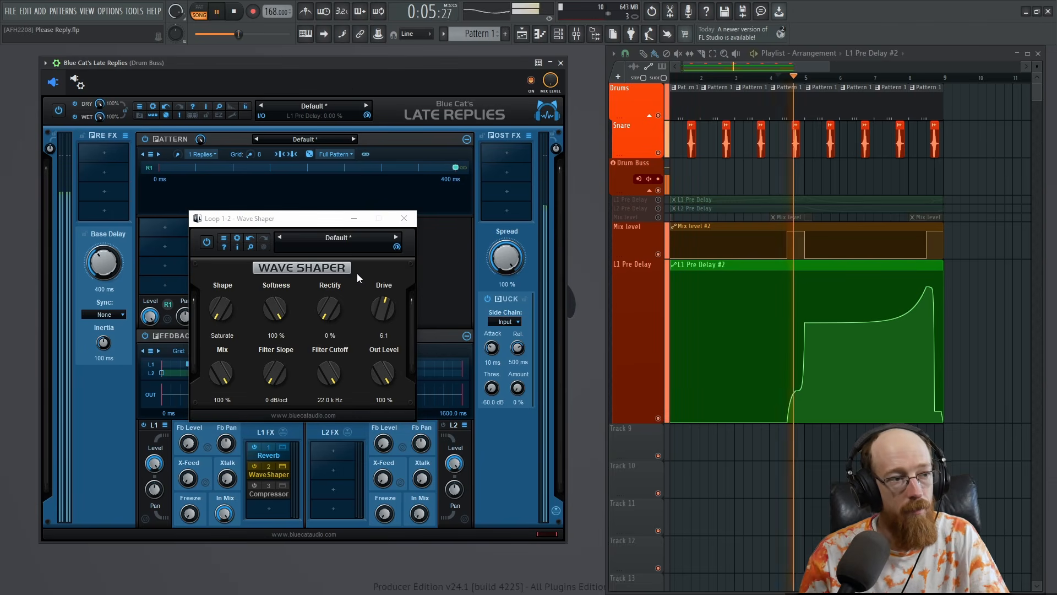
key(space)
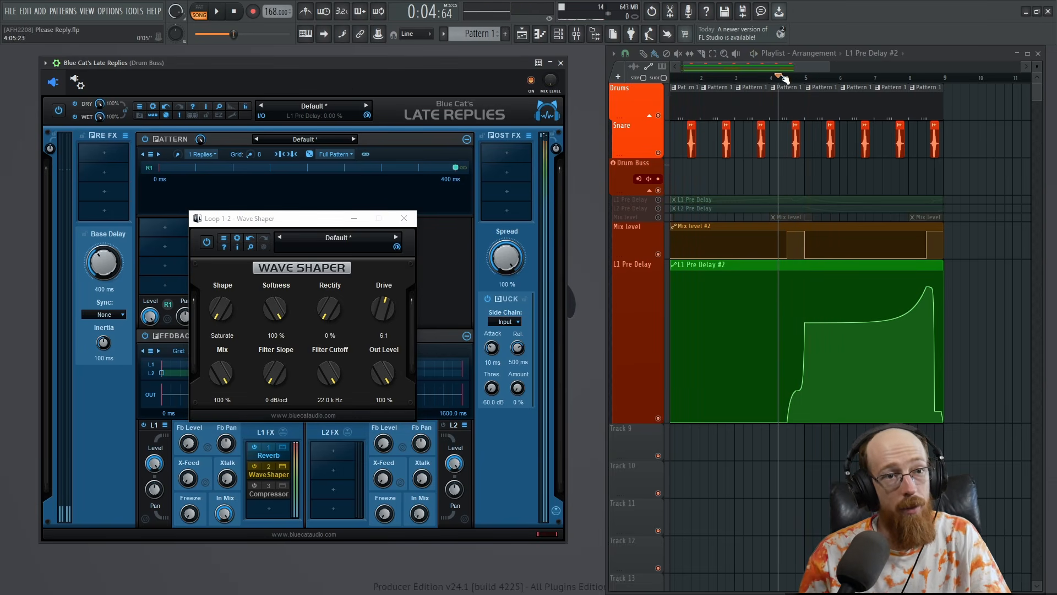
Play from the start of bar 4 while lowering the Wave Shaper's drive to 2.6, and replay the fill.
click(770, 79)
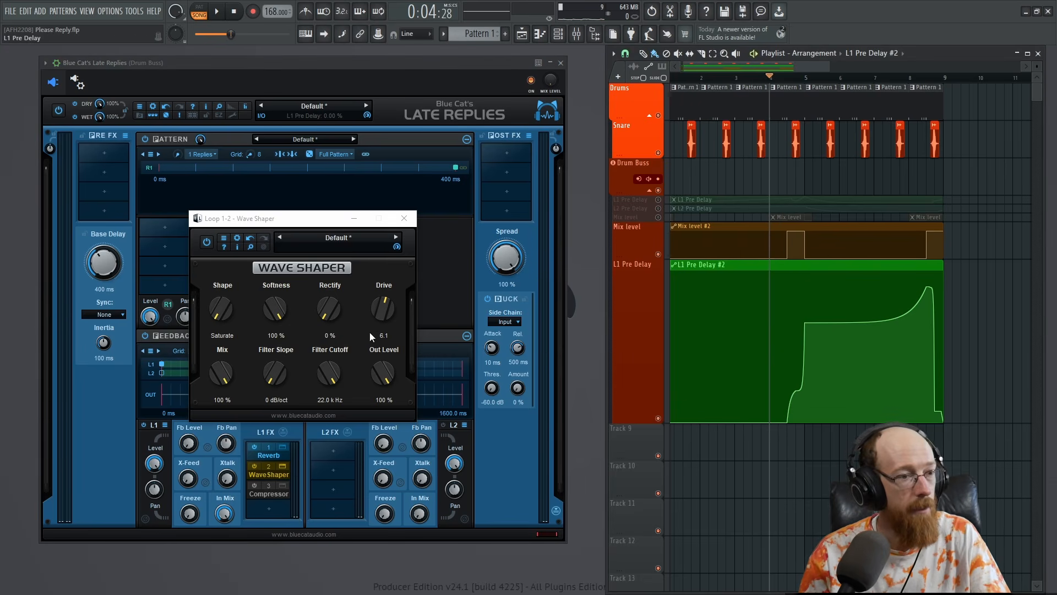
key(space)
drag(379, 314, 384, 324)
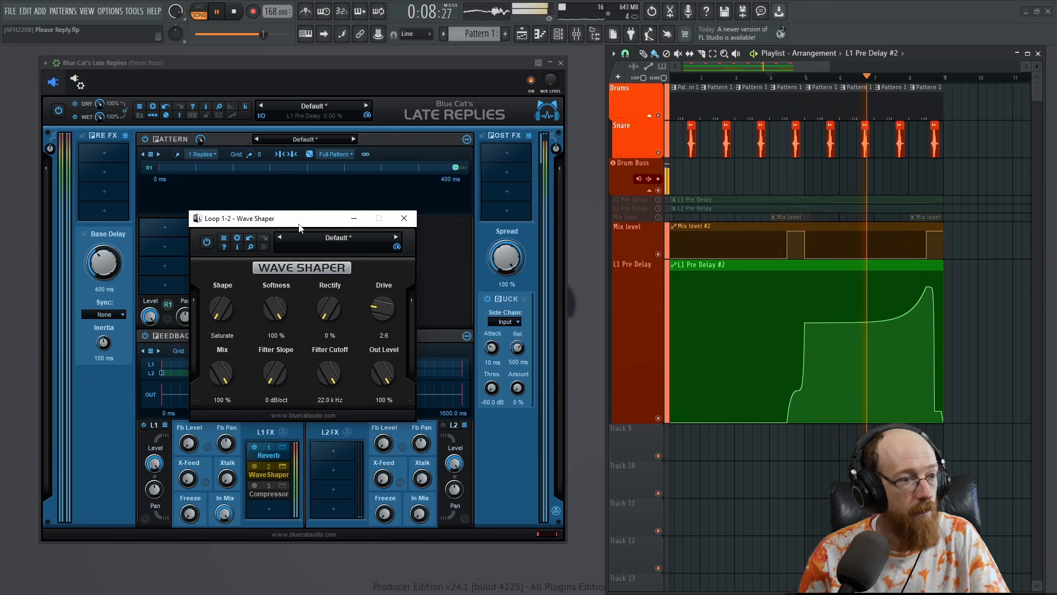
click(392, 64)
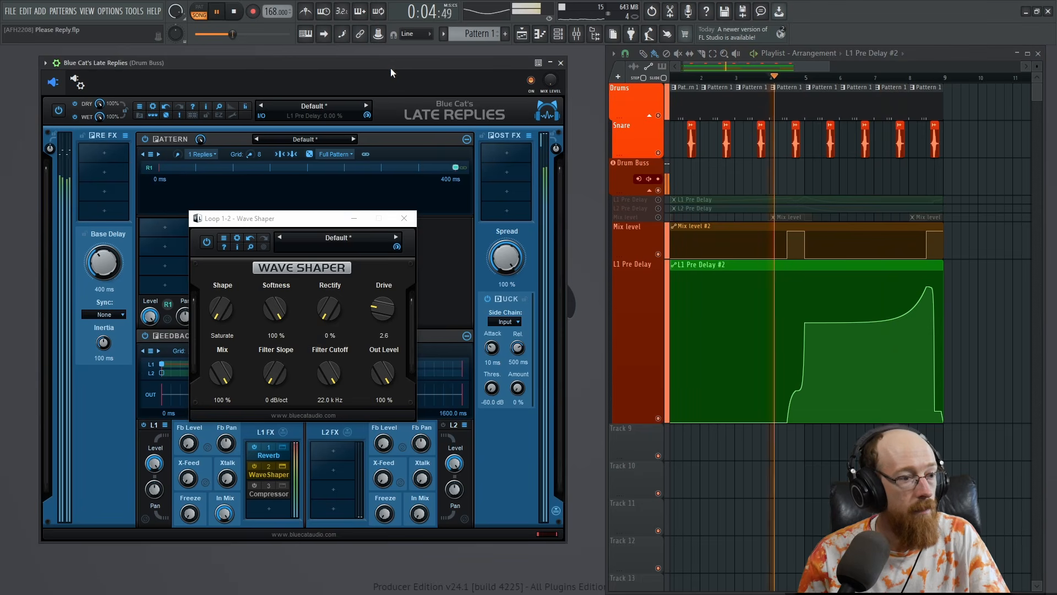
key(space)
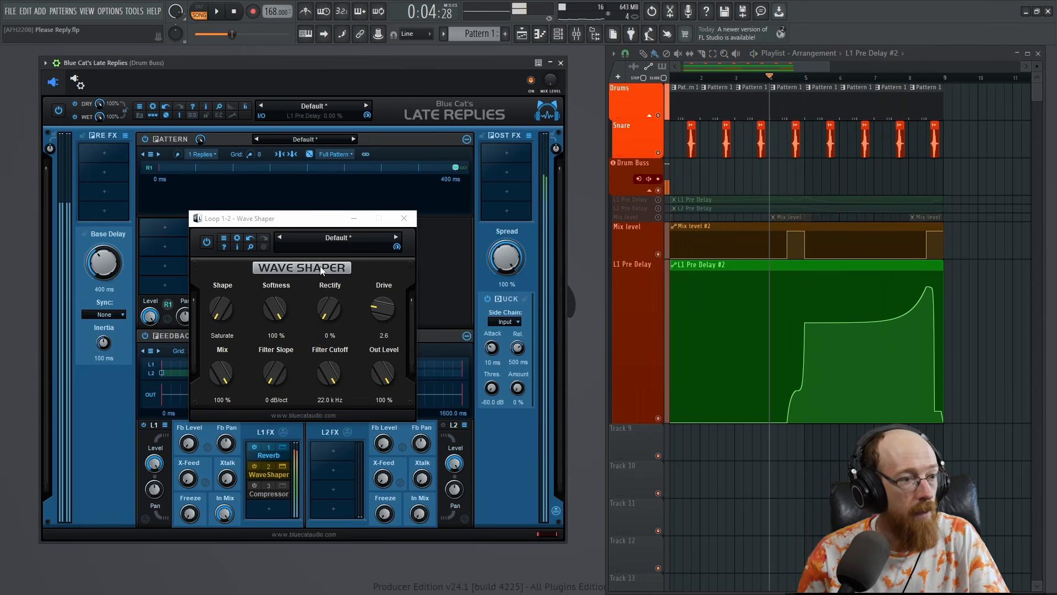
Lower the Wave Shaper's mix to 43%, play the bar 4 fill, refine the mix to 37%, and close its window.
drag(223, 377, 238, 407)
click(363, 63)
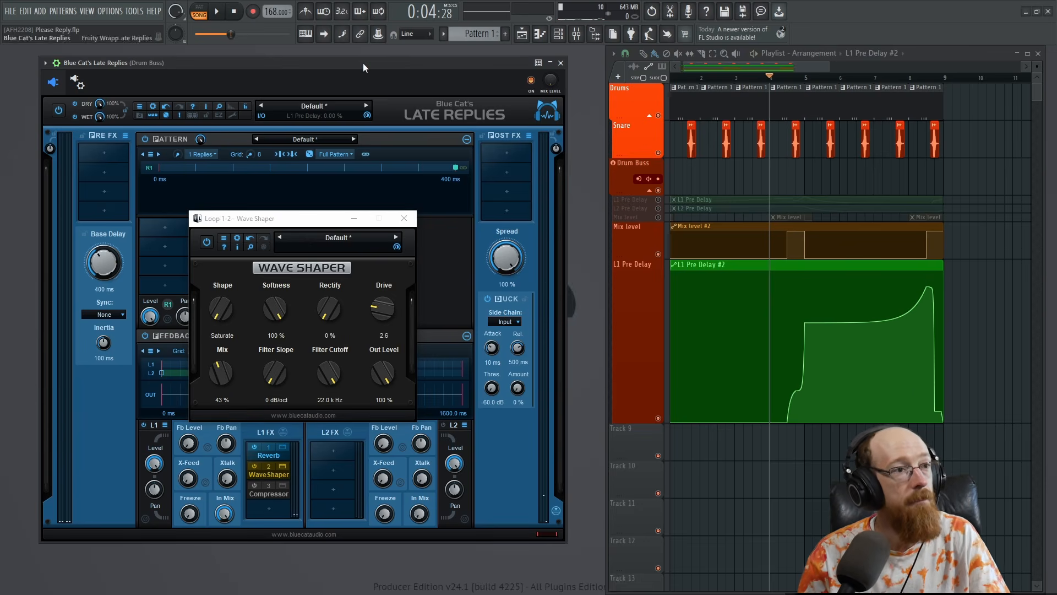
key(space)
key(space)
drag(300, 220, 300, 211)
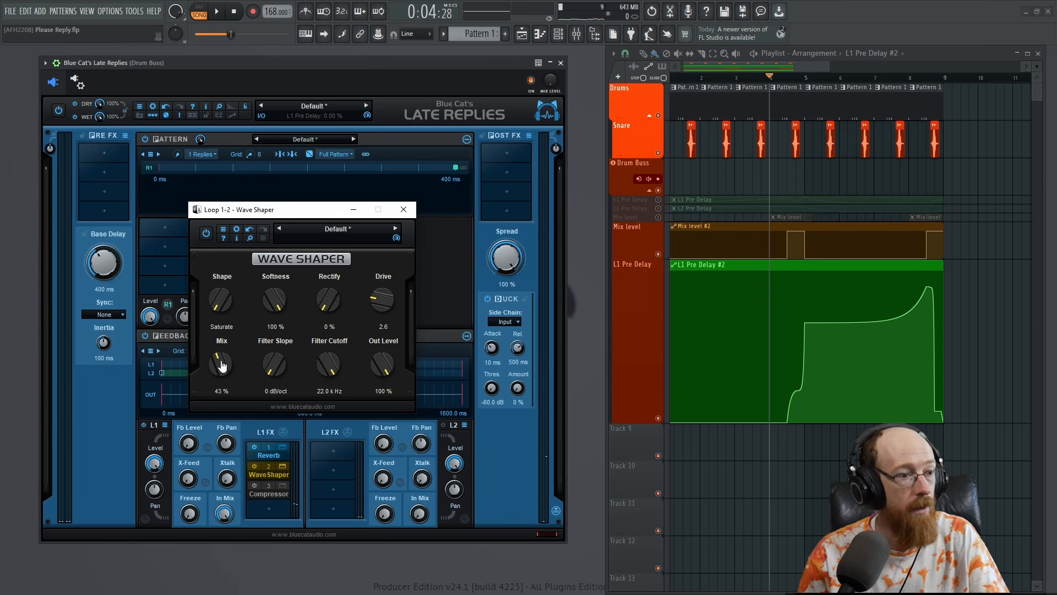
drag(222, 365, 226, 416)
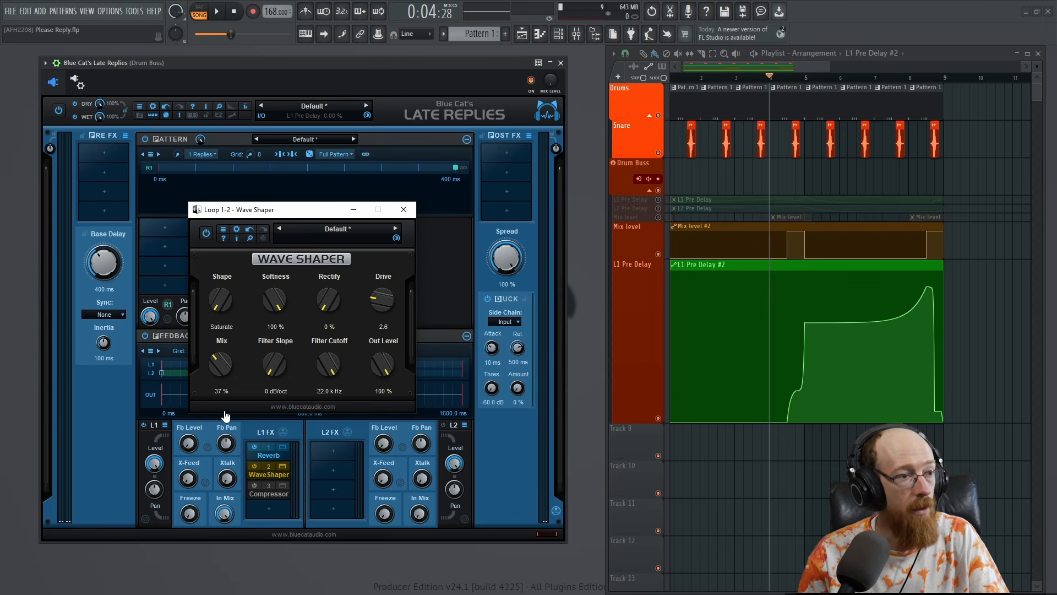
click(405, 210)
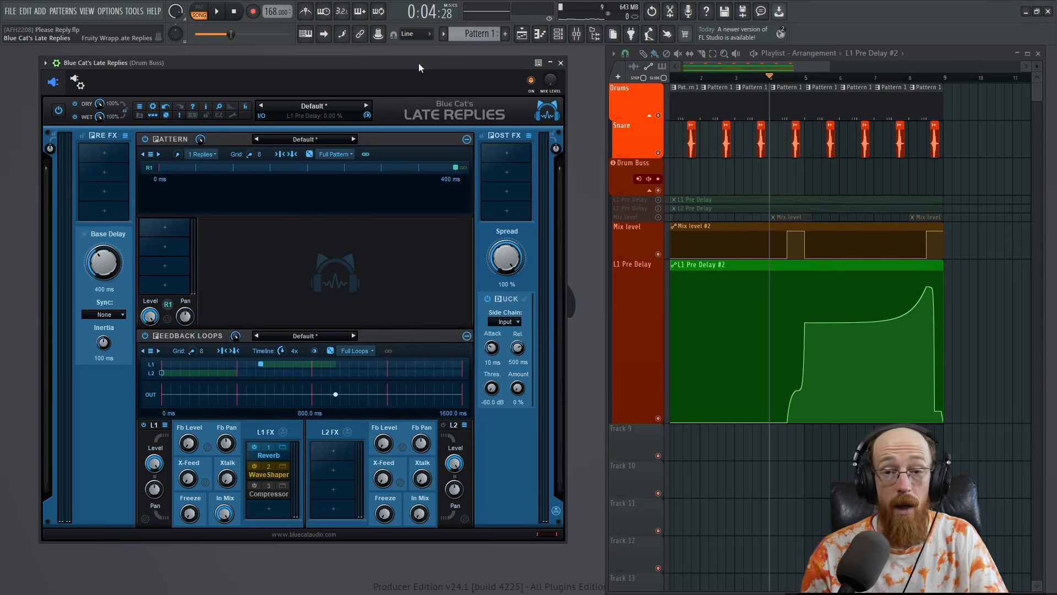